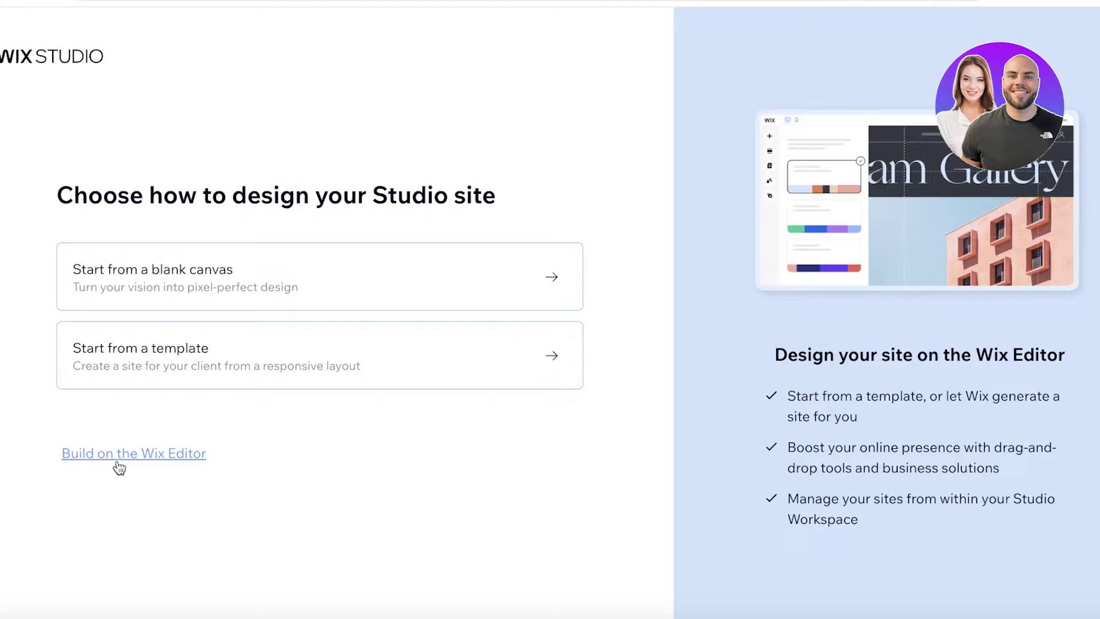
Step: Choose the classic editor route, start the AI setup chat, and answer that the site is called 'Emeline Designs'
click(119, 467)
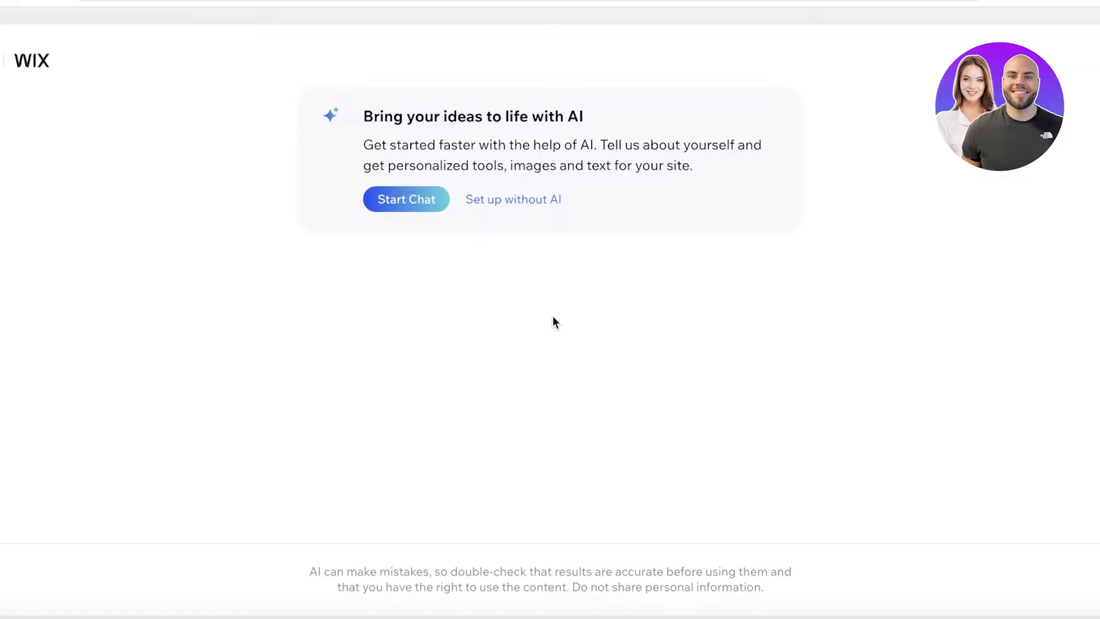
click(421, 208)
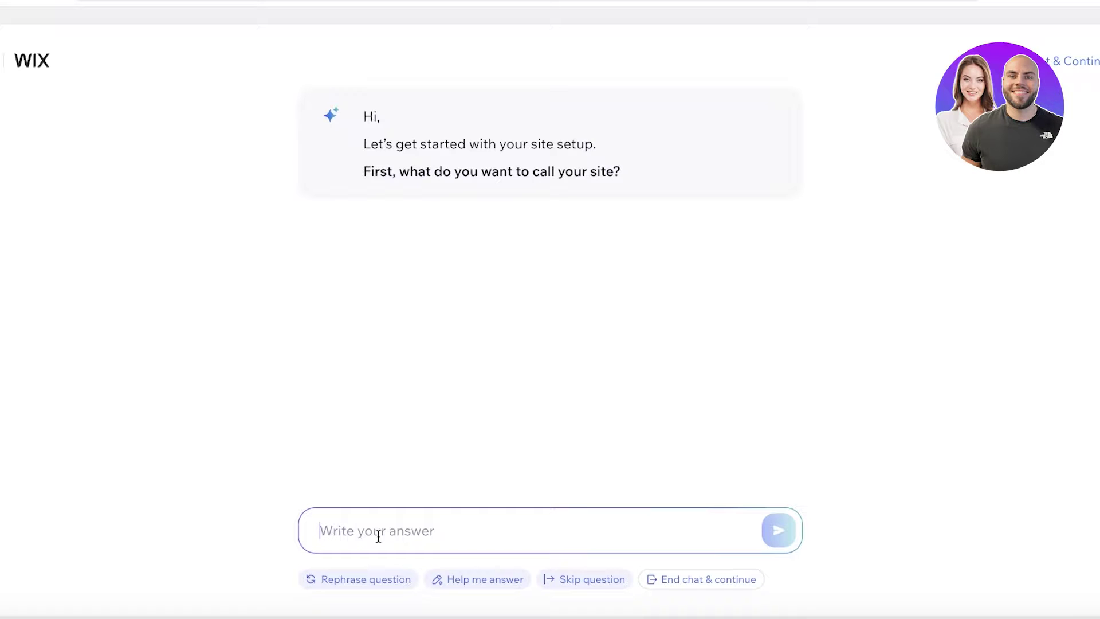
text(Emeline D)
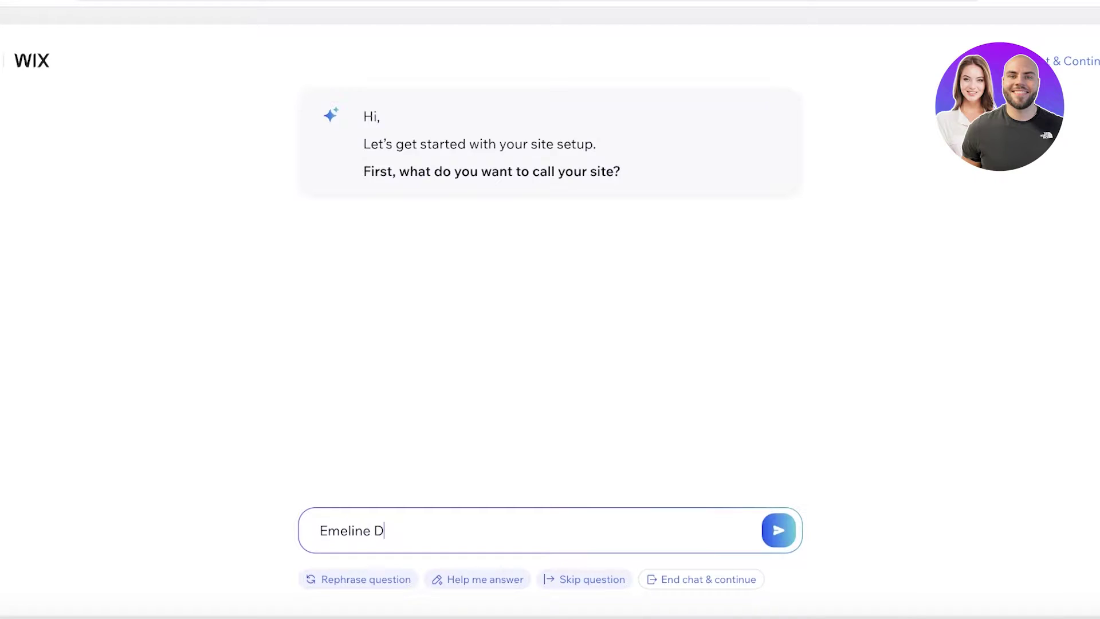
text(esigns)
key(Return)
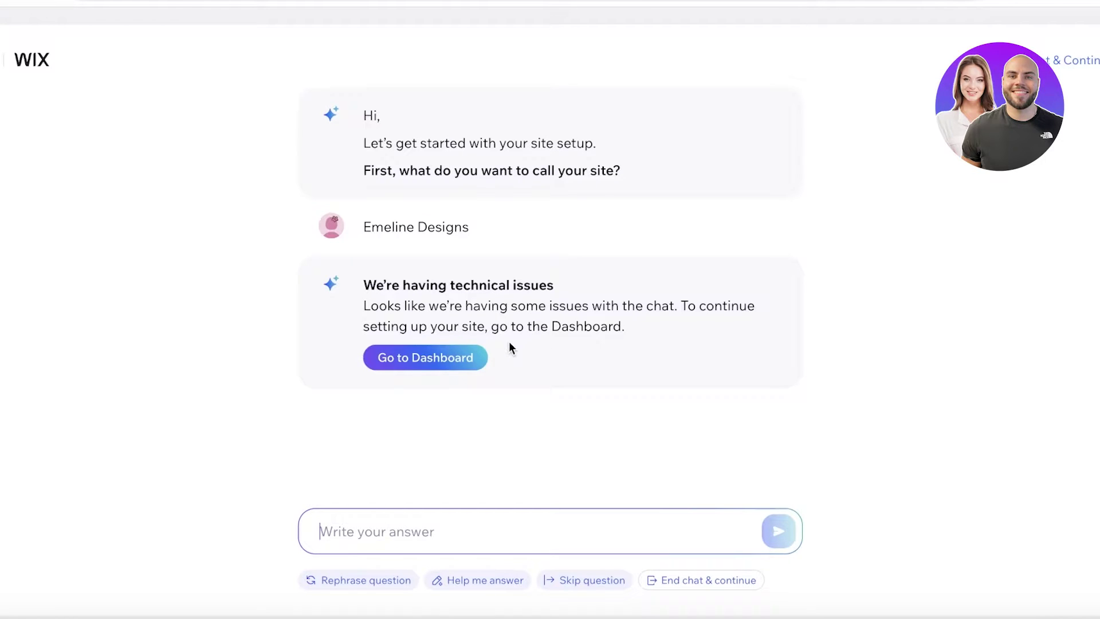
Step: Have the question rephrased, pick Online Store > Online Clothes Store, and switch to updating the store type
click(388, 590)
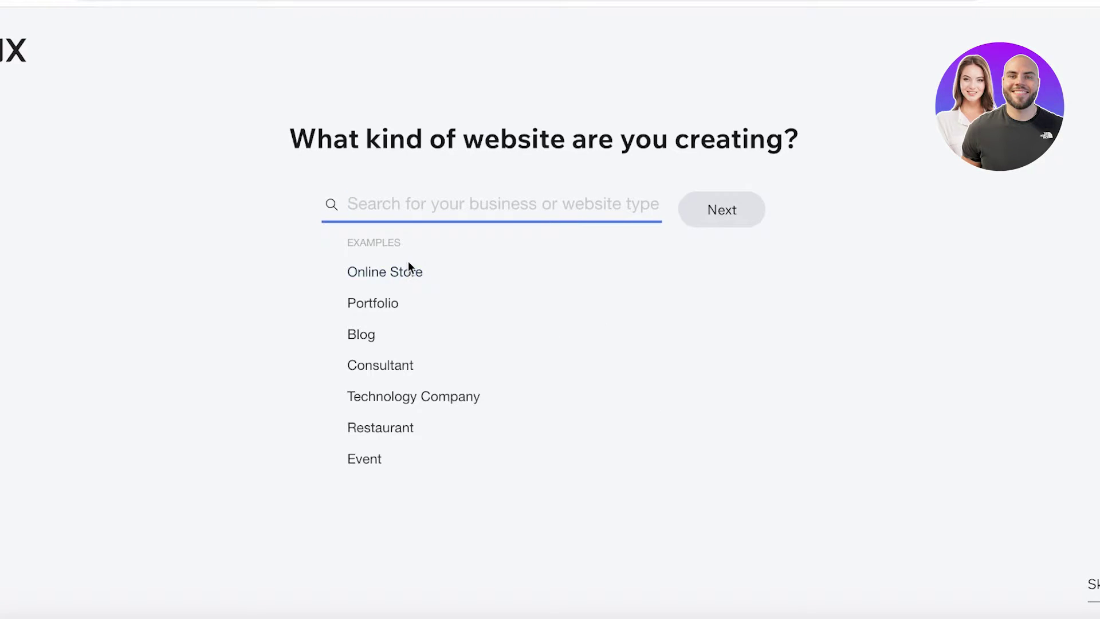
click(403, 275)
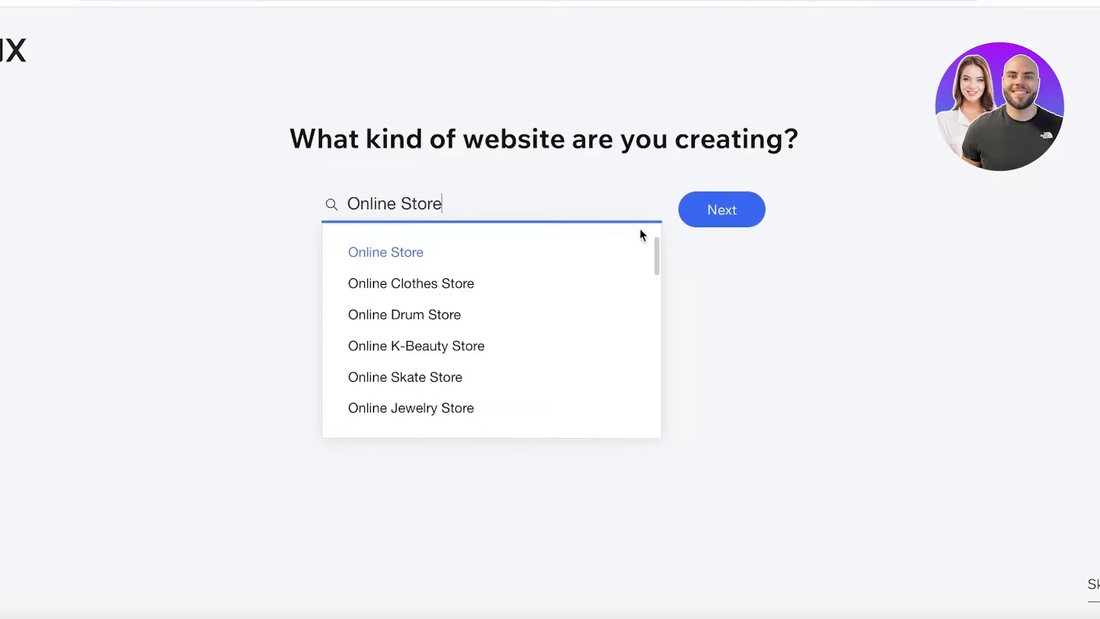
click(430, 283)
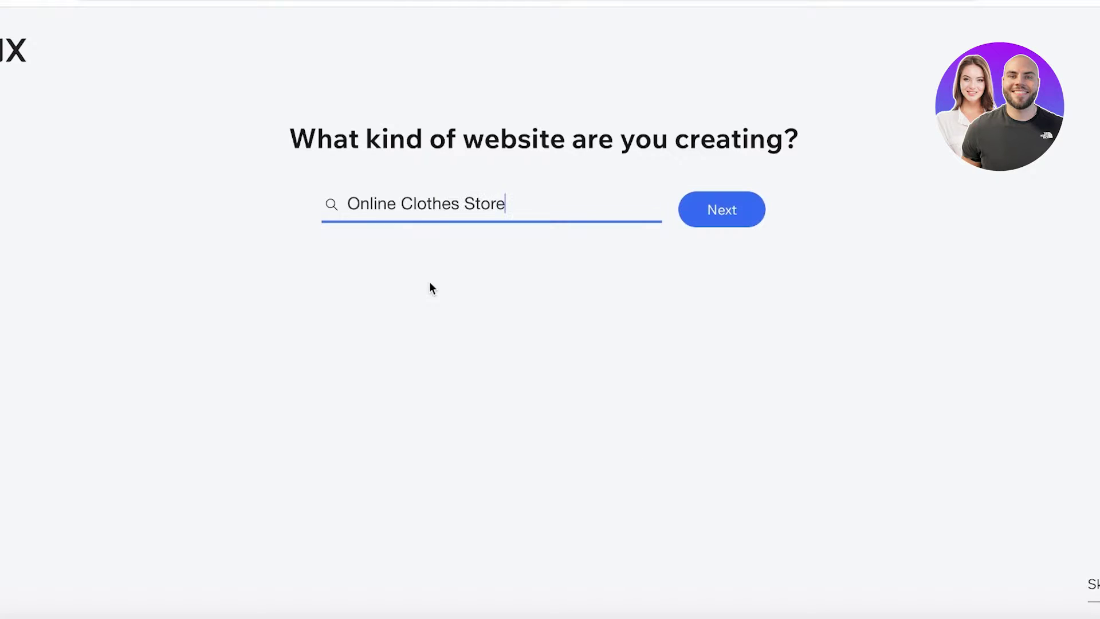
click(727, 214)
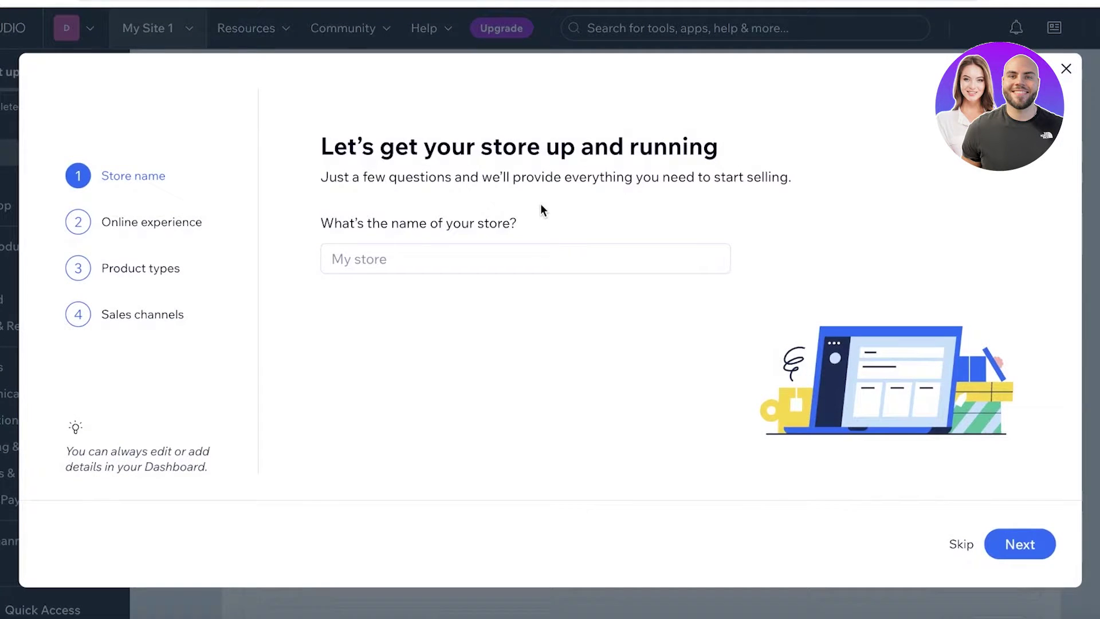
click(1067, 68)
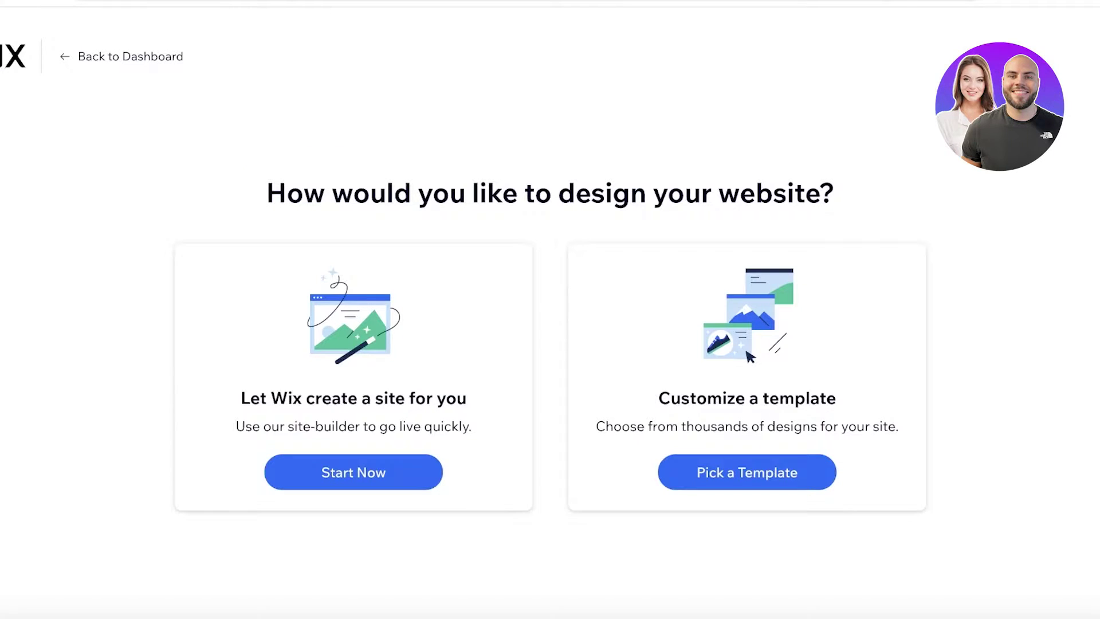
Step: Choose 'Let Wix create a site for you' to auto-generate the clothes store site
click(386, 477)
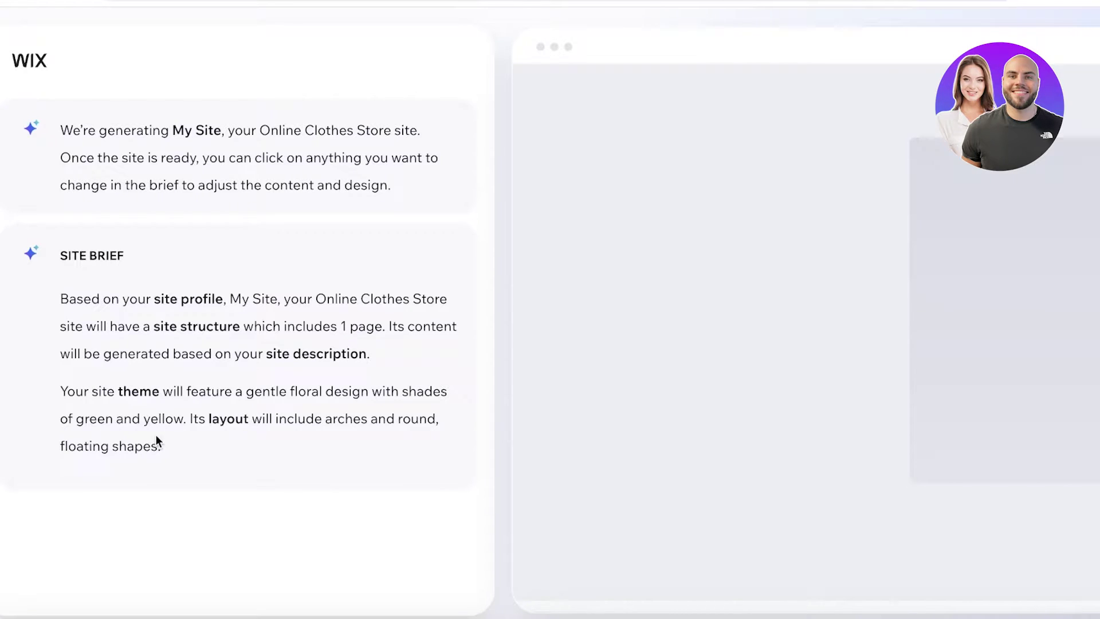
Step: Browse the generated preview, then regenerate a slightly different version with a 'Find Your Style' hero
scroll(1067, 280, down, 3)
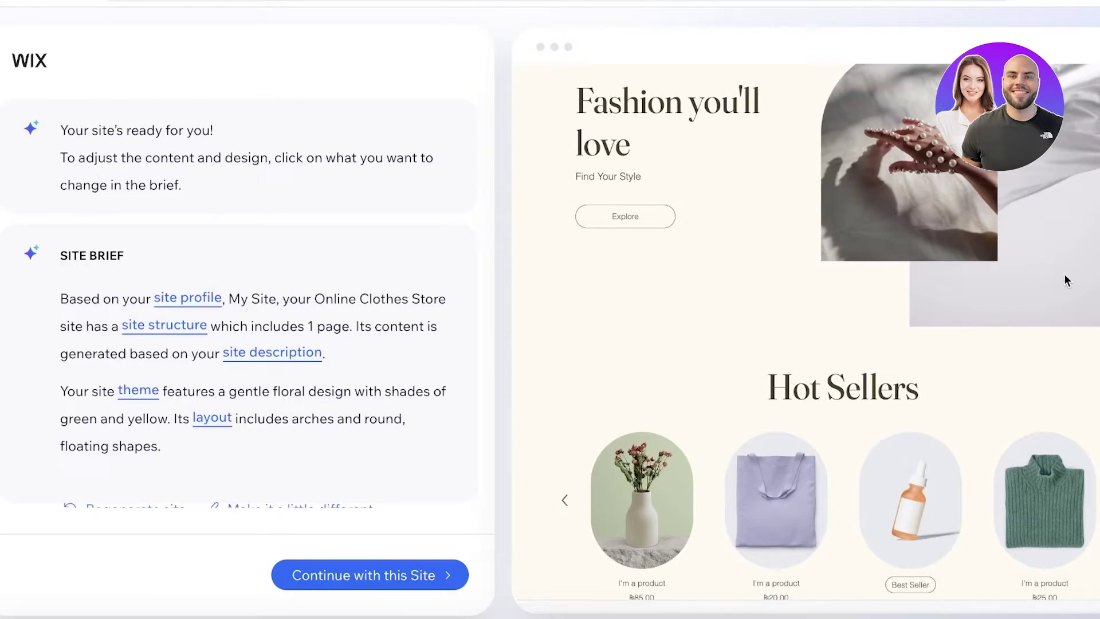
scroll(1066, 278, down, 10)
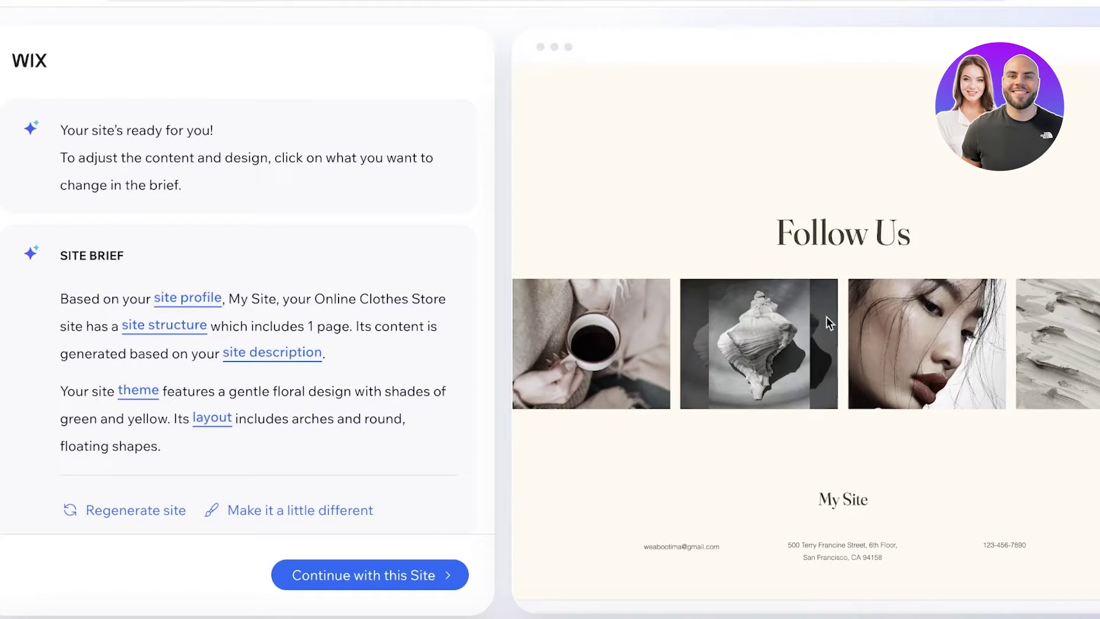
scroll(819, 315, up, 10)
scroll(389, 421, down, 2)
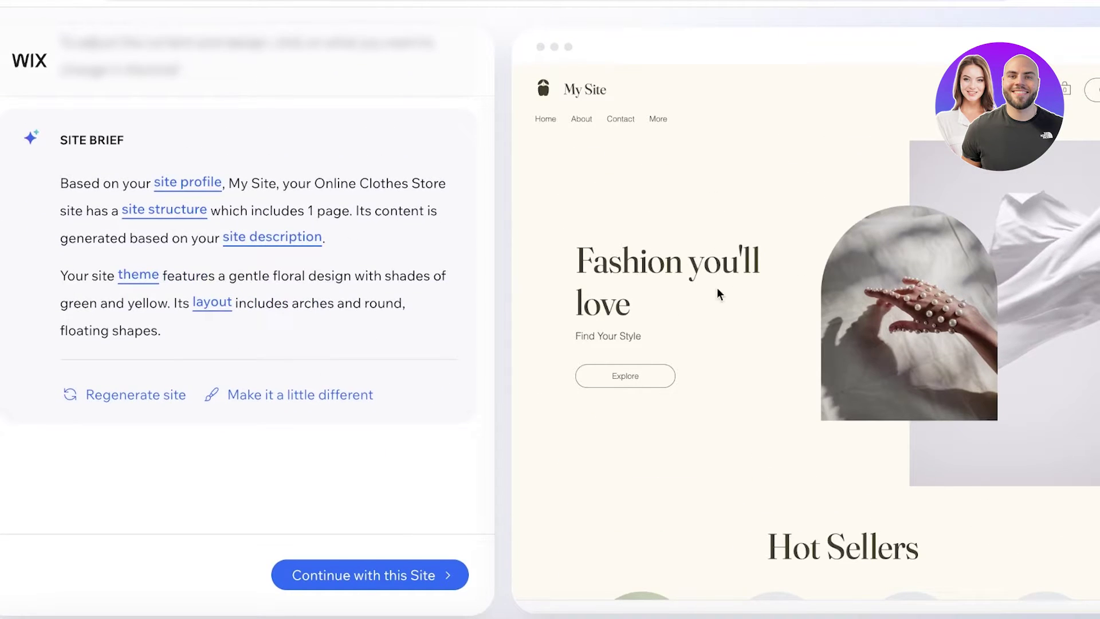
click(293, 395)
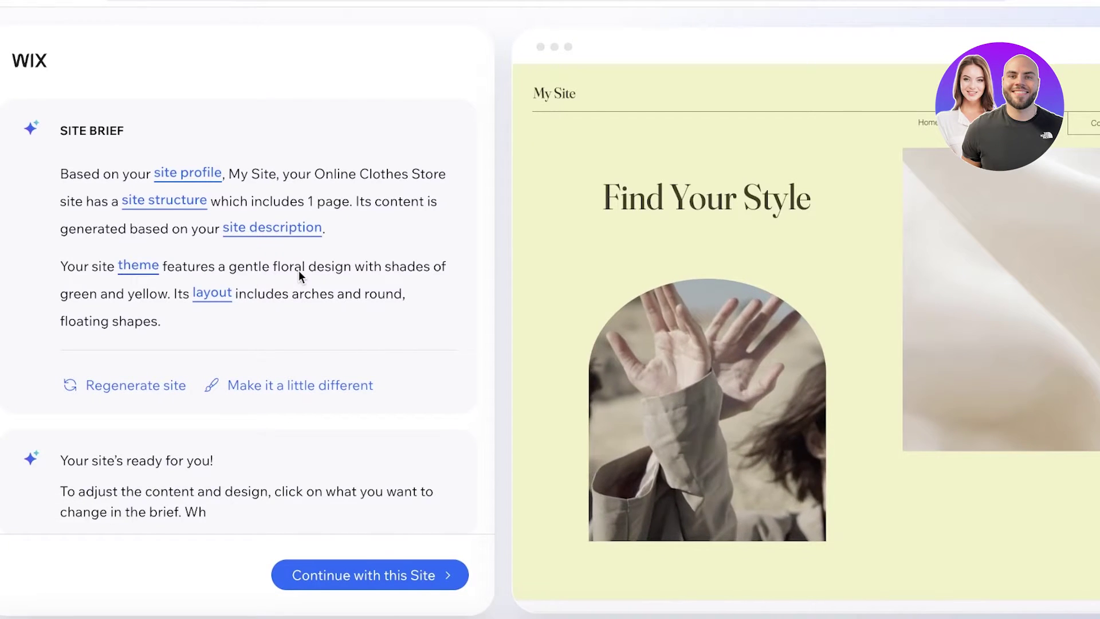
scroll(889, 229, down, 10)
scroll(321, 459, down, 3)
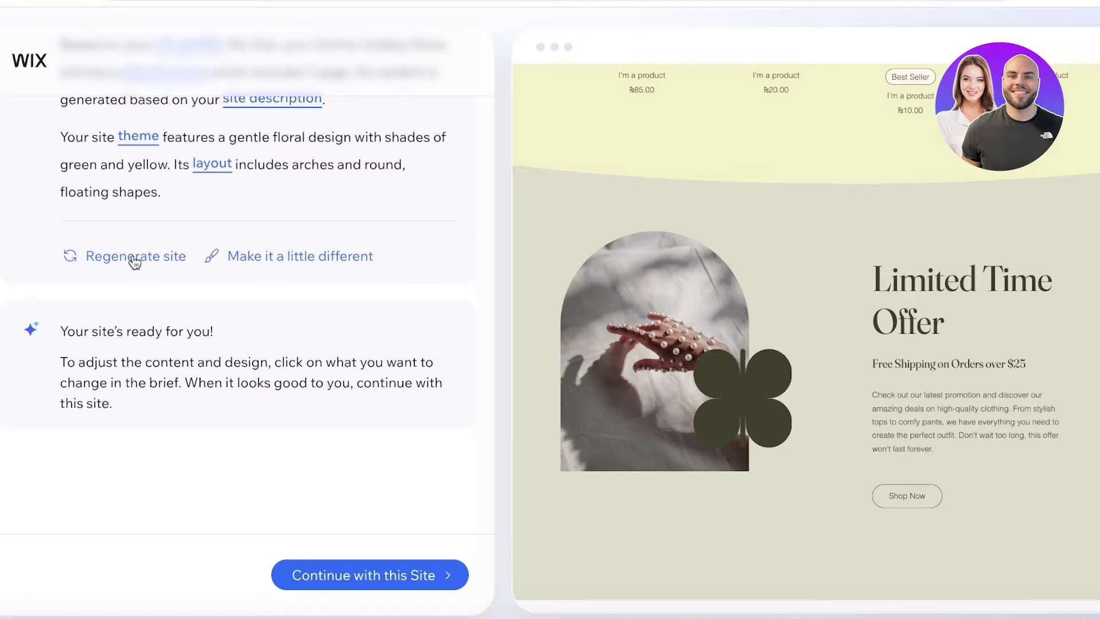
scroll(149, 255, up, 3)
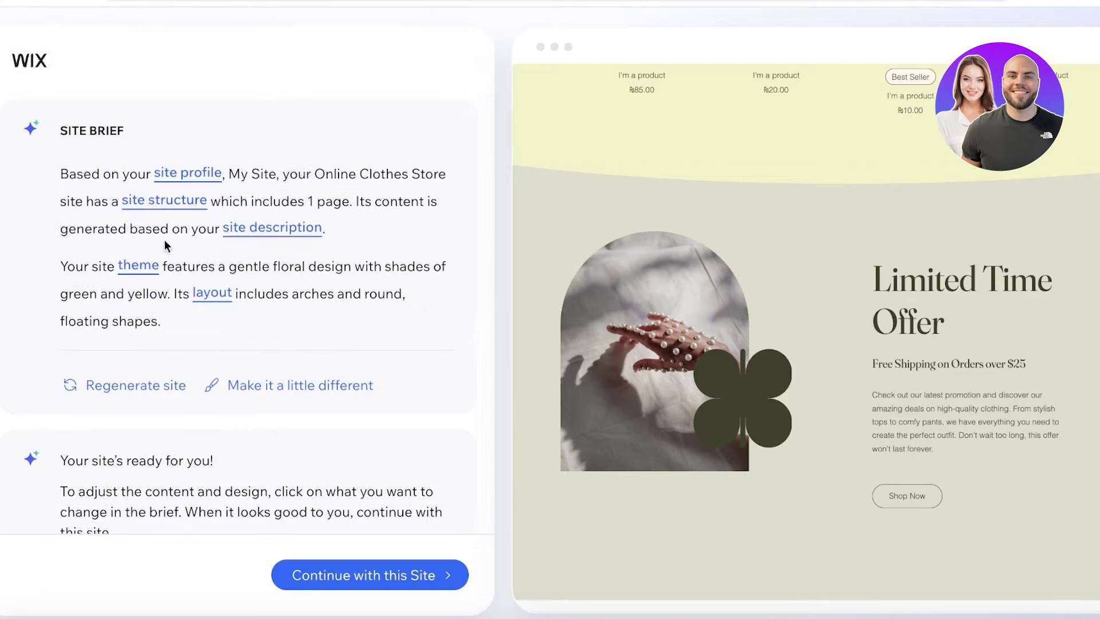
Step: Rename the site profile to 'Emeline Designs' and describe it as 'Luxury, elegant, high fashion clothing store'
click(196, 174)
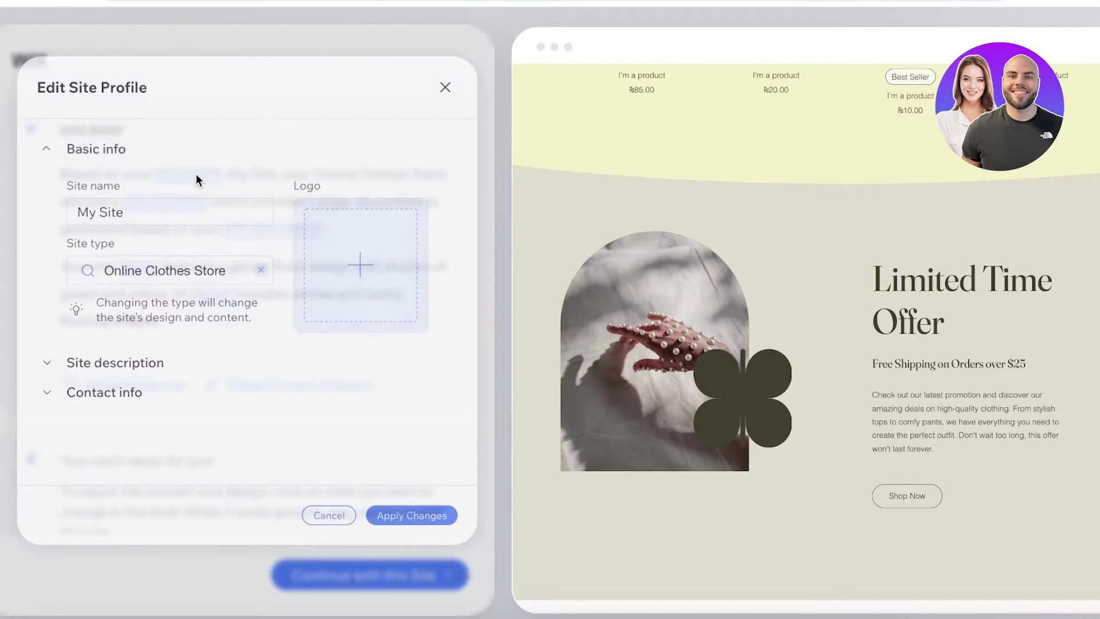
triple_click(165, 199)
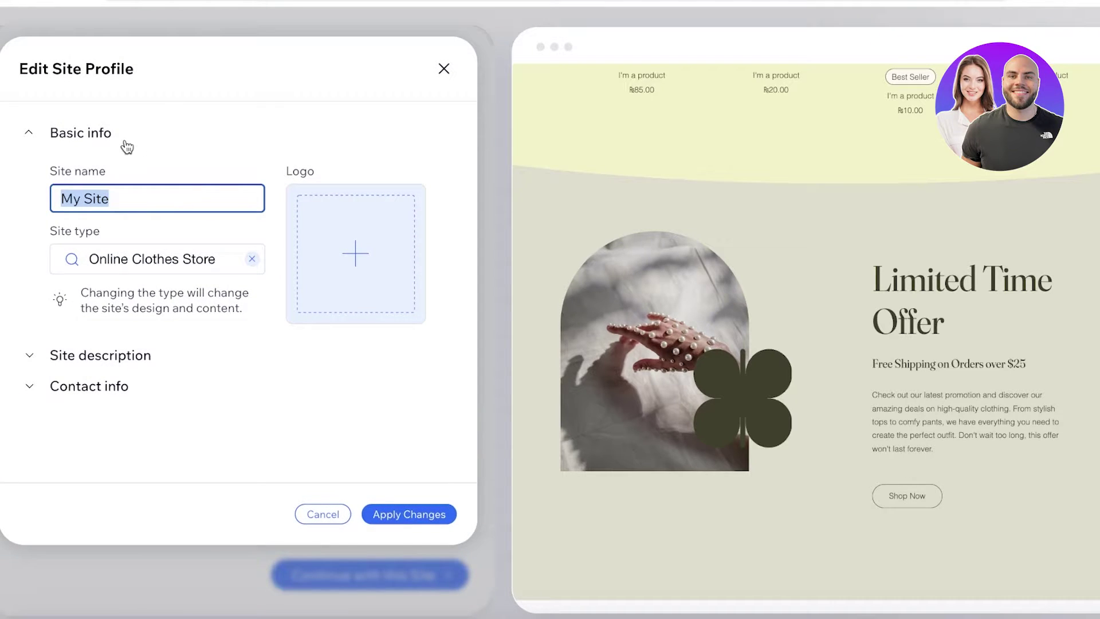
key(BackSpace)
text(Emel)
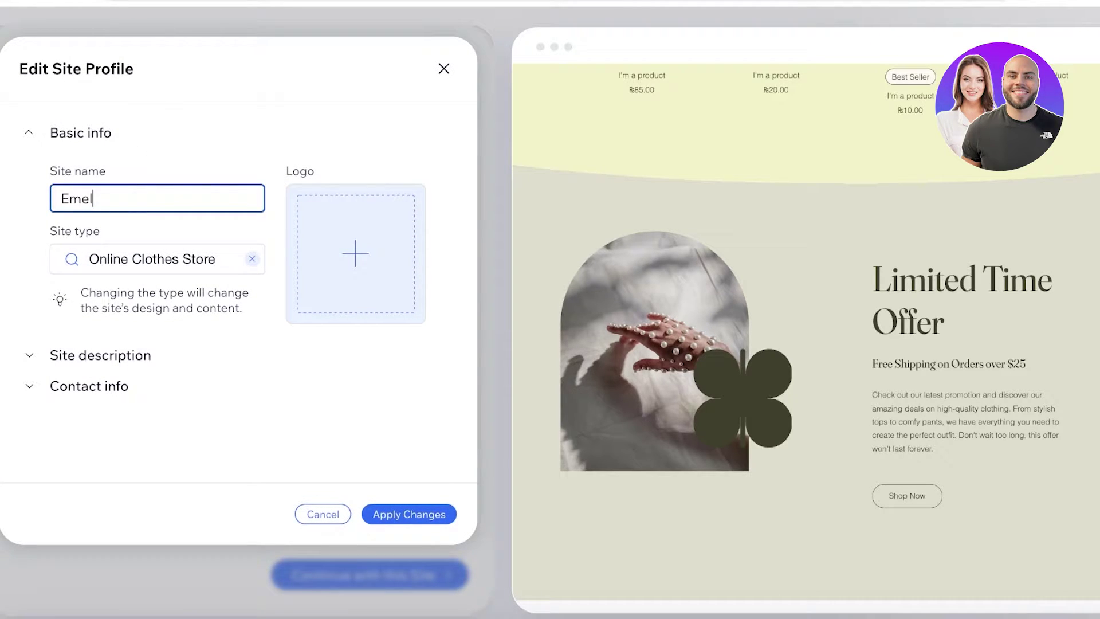
text(ine Designs)
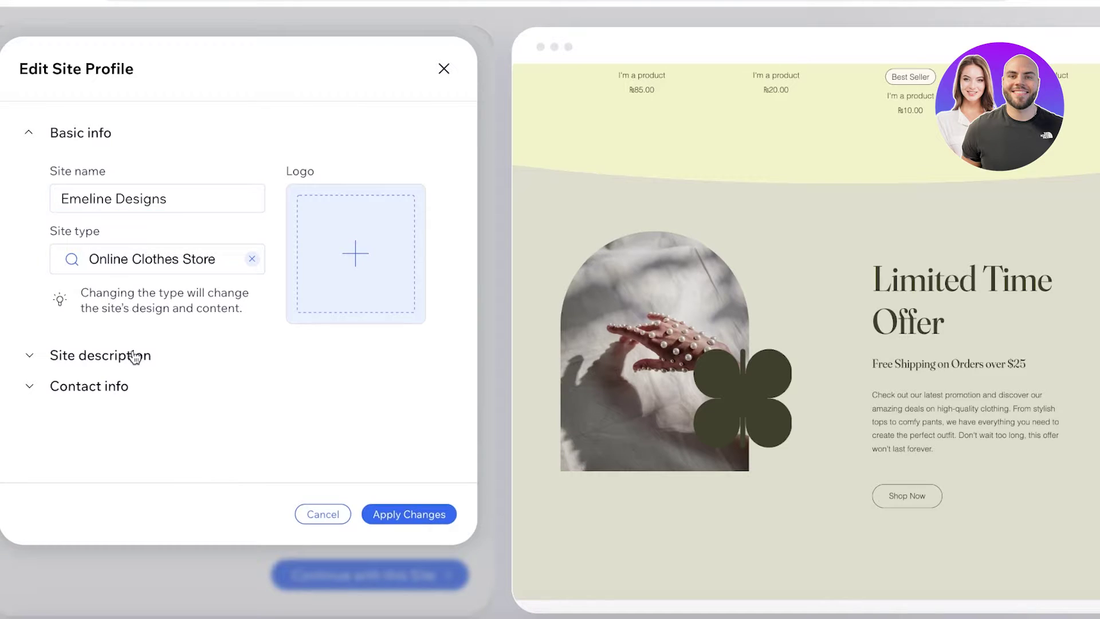
click(148, 356)
scroll(113, 440, down, 2)
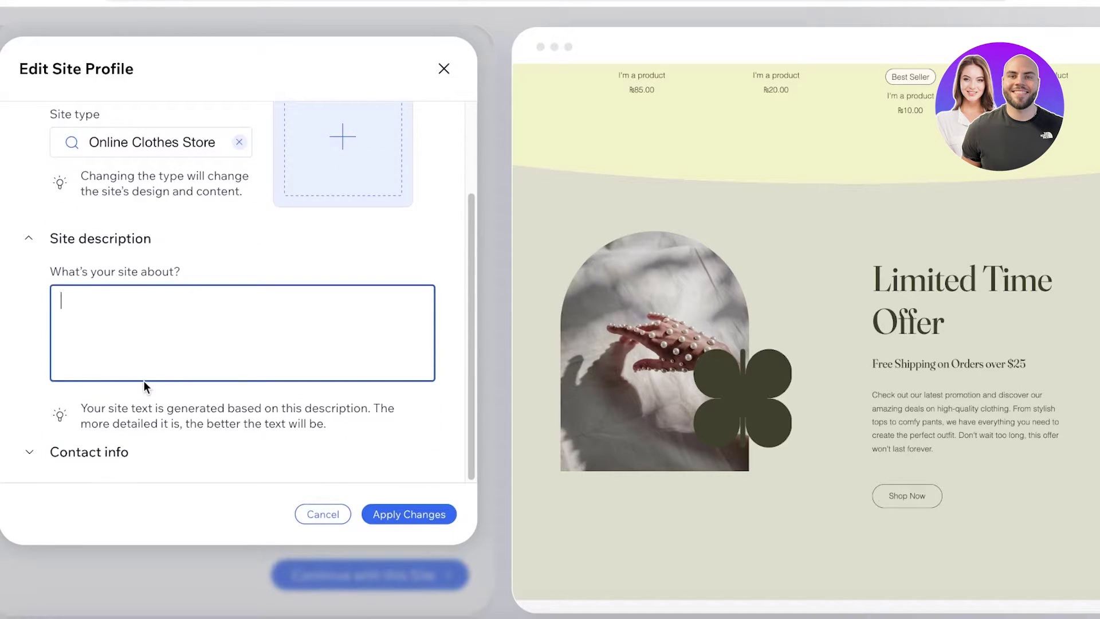
text(Luxury, elegant, high fashion clothing store)
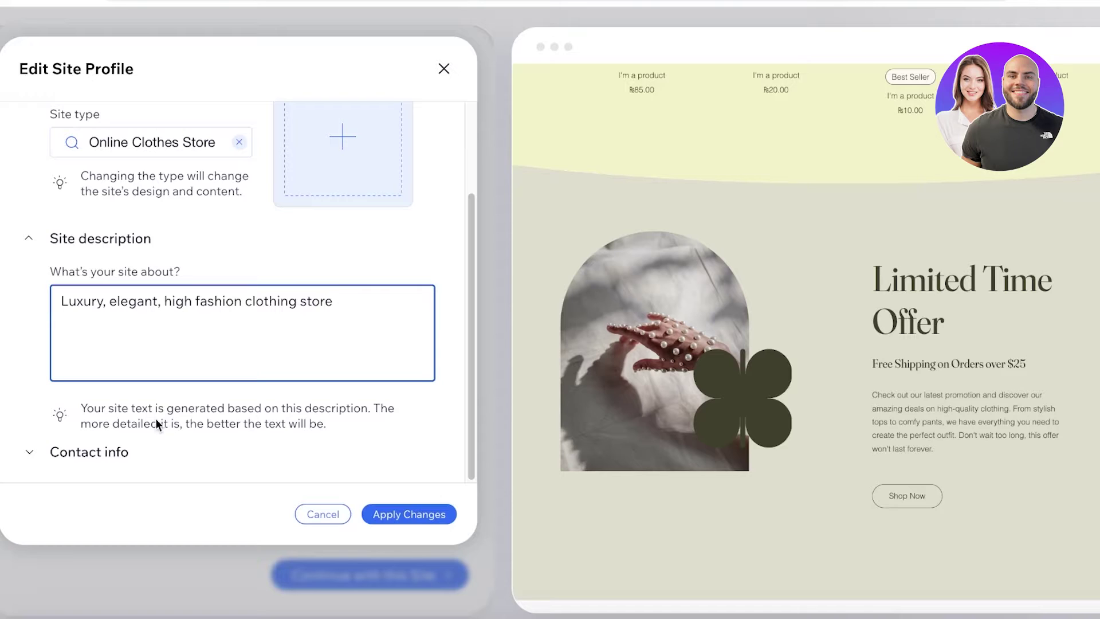
Step: Add the TikTok social link tiktok.com/emeline to the profile's contact info
click(116, 454)
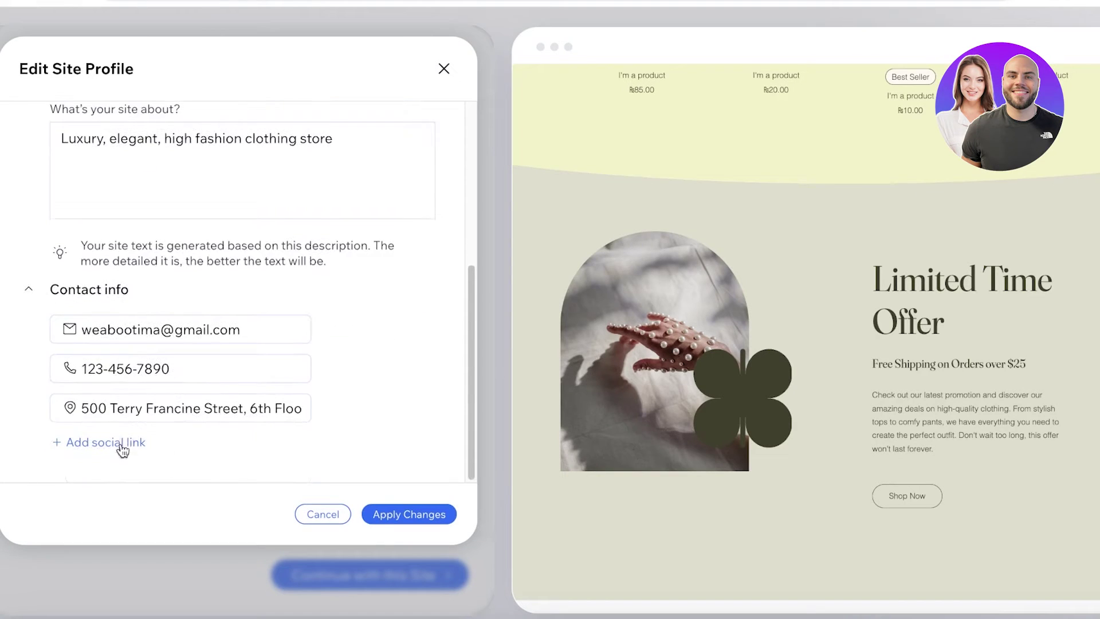
click(141, 330)
click(139, 362)
click(106, 442)
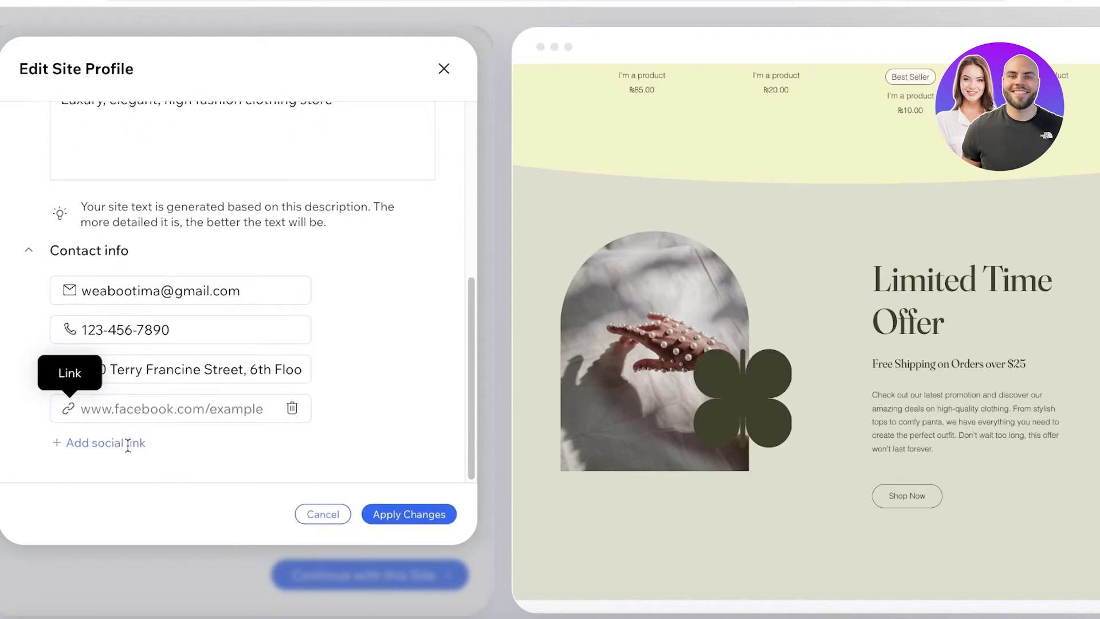
text(tiktok.com)
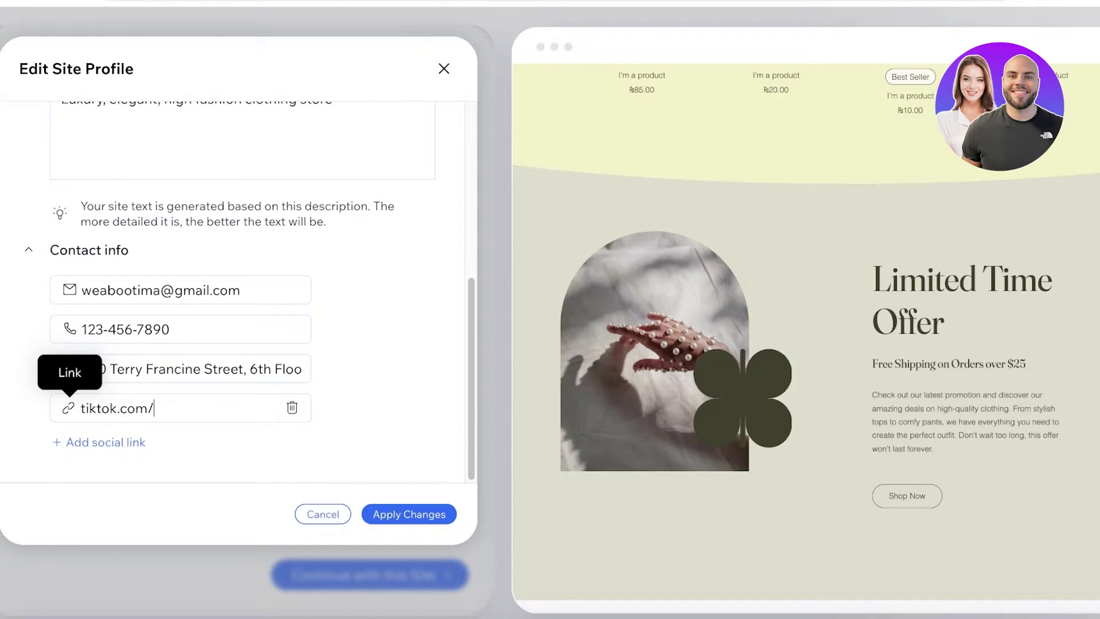
text(/emeline)
click(403, 532)
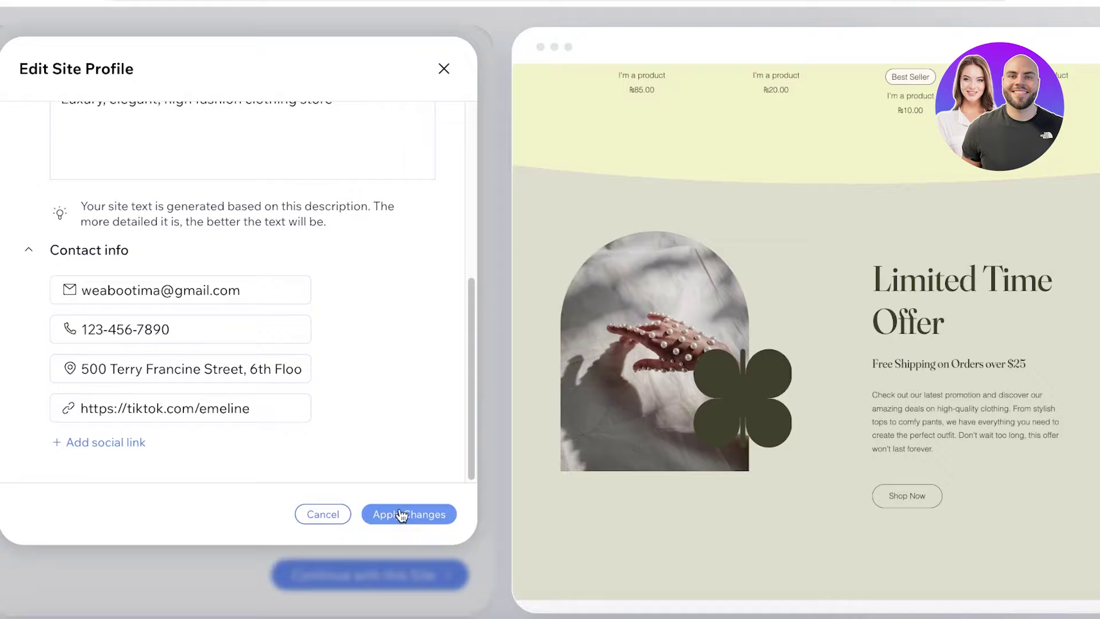
Step: Apply the edited profile and review the regenerated site's section structure without changing it
click(389, 512)
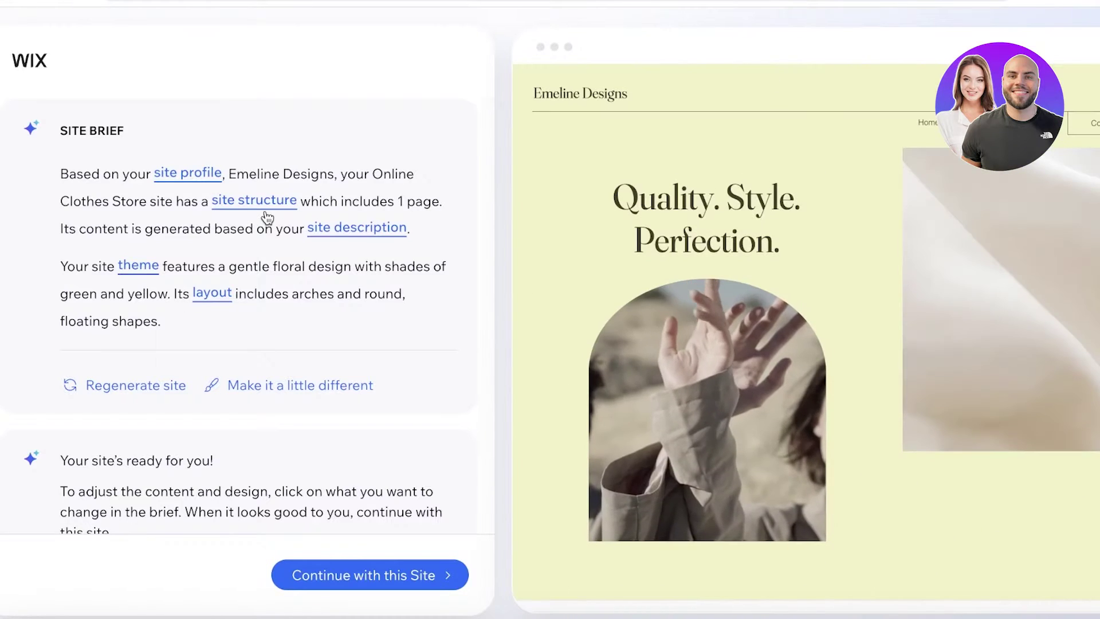
click(261, 202)
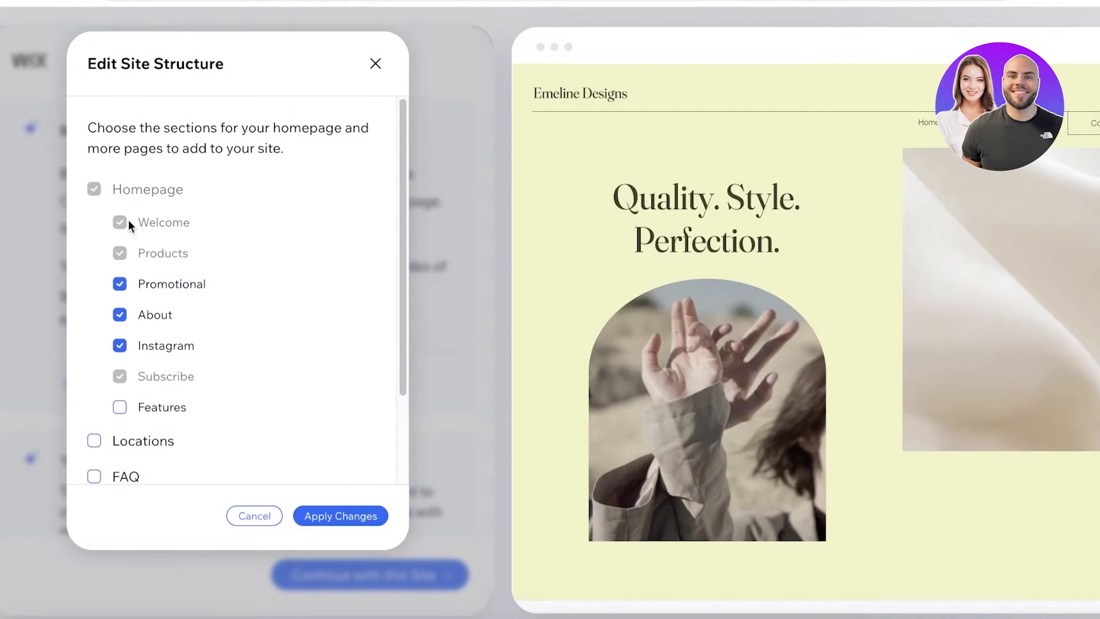
scroll(124, 380, down, 2)
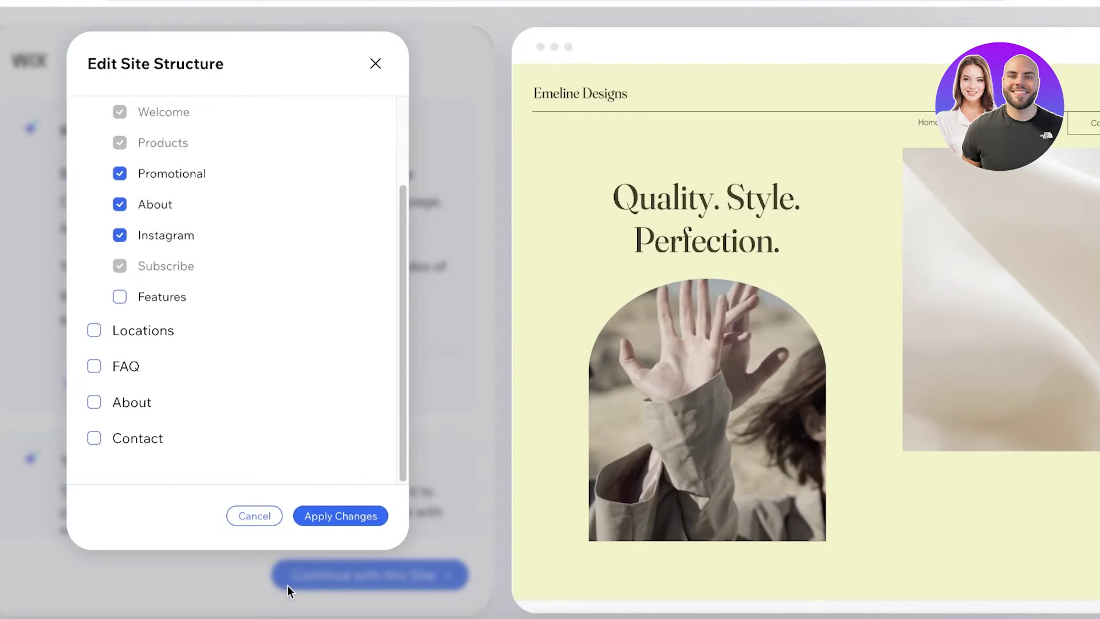
click(252, 525)
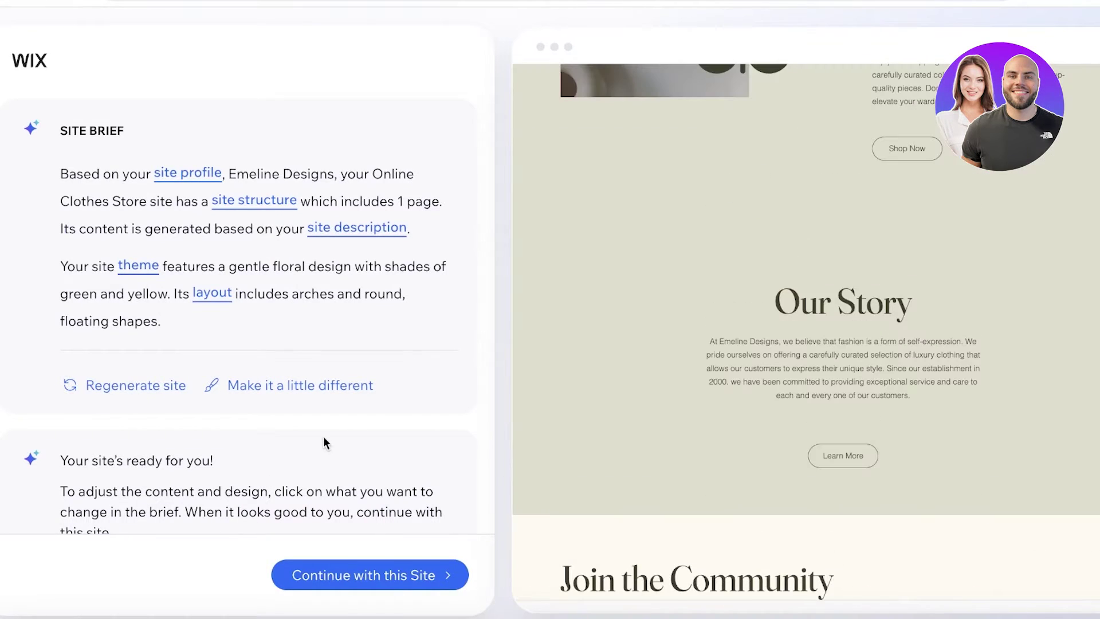
Step: Continue with the generated Emeline Designs site so it opens in the Wix Editor
click(369, 573)
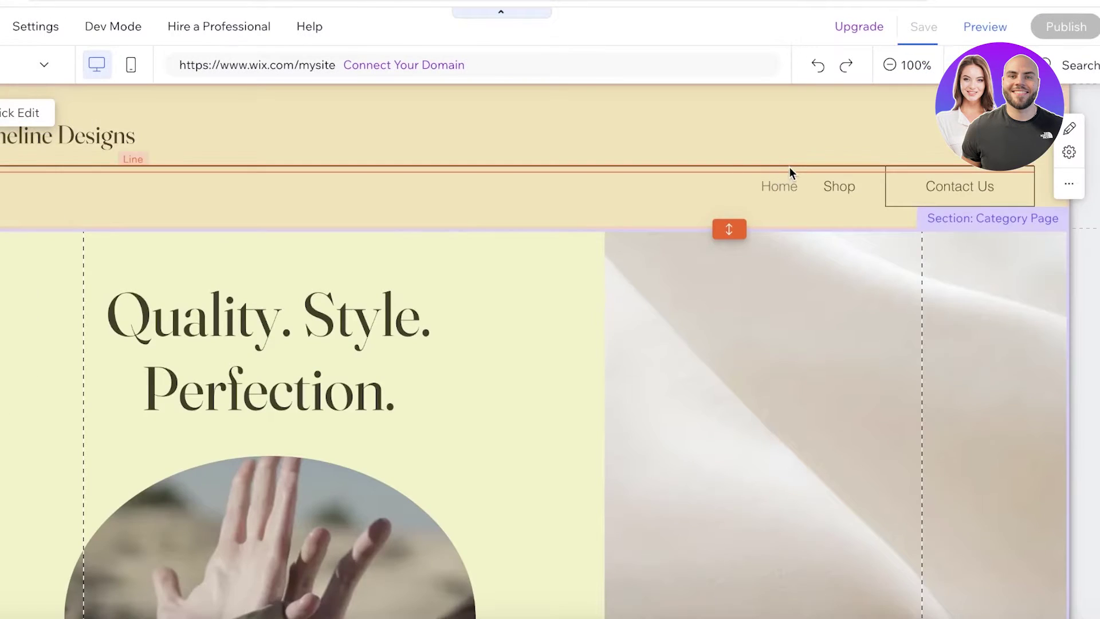
Step: Move the header's Contact Us button so it lines up with the Home and Shop links
click(791, 166)
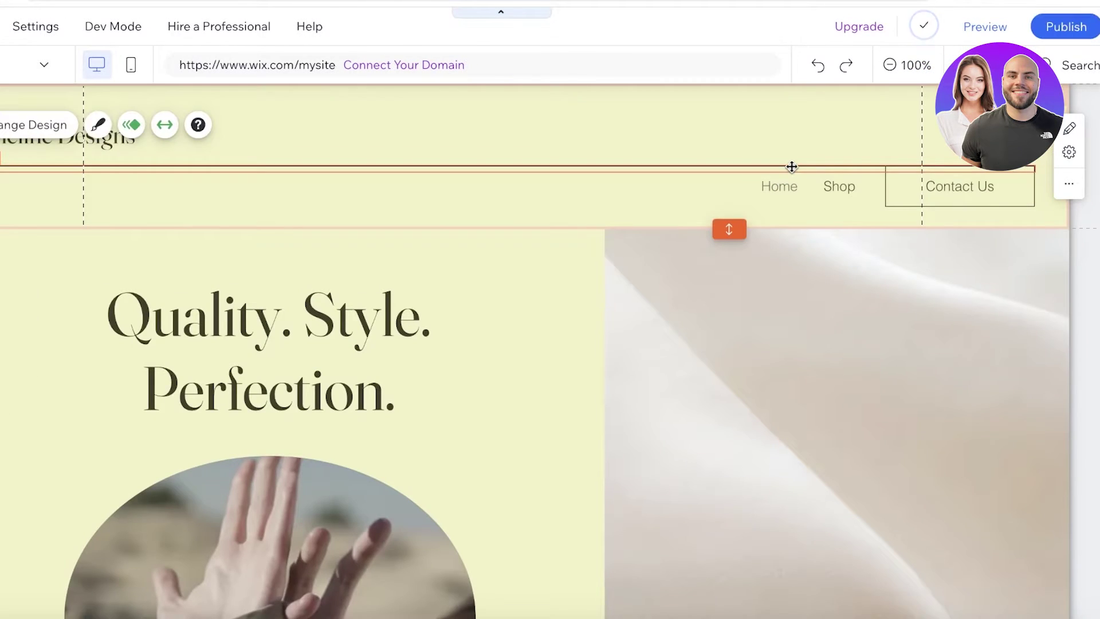
click(865, 162)
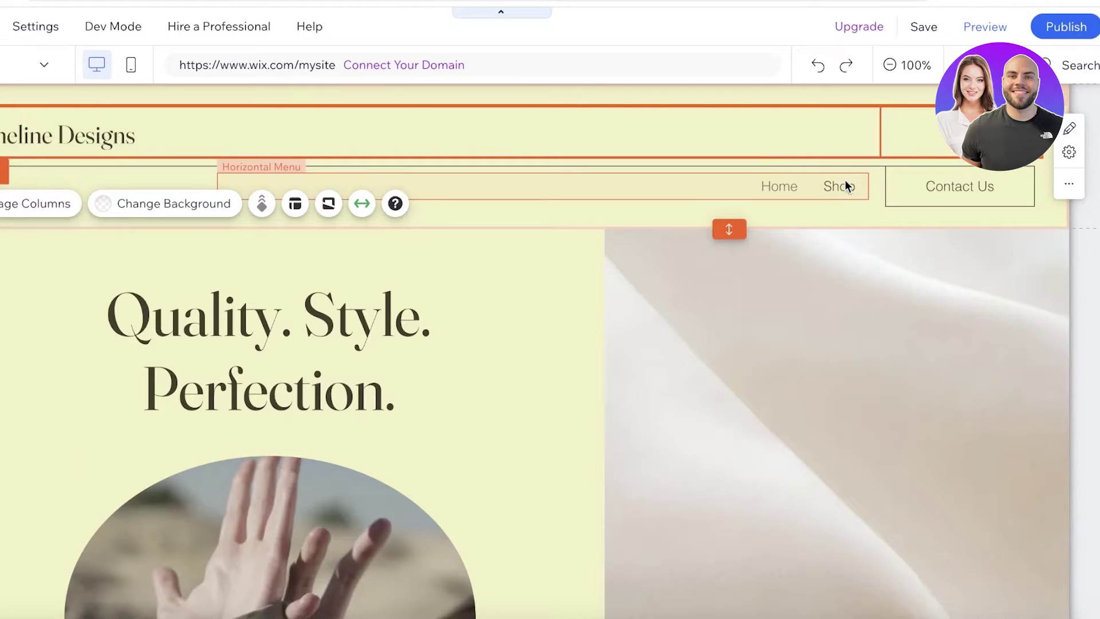
click(1075, 215)
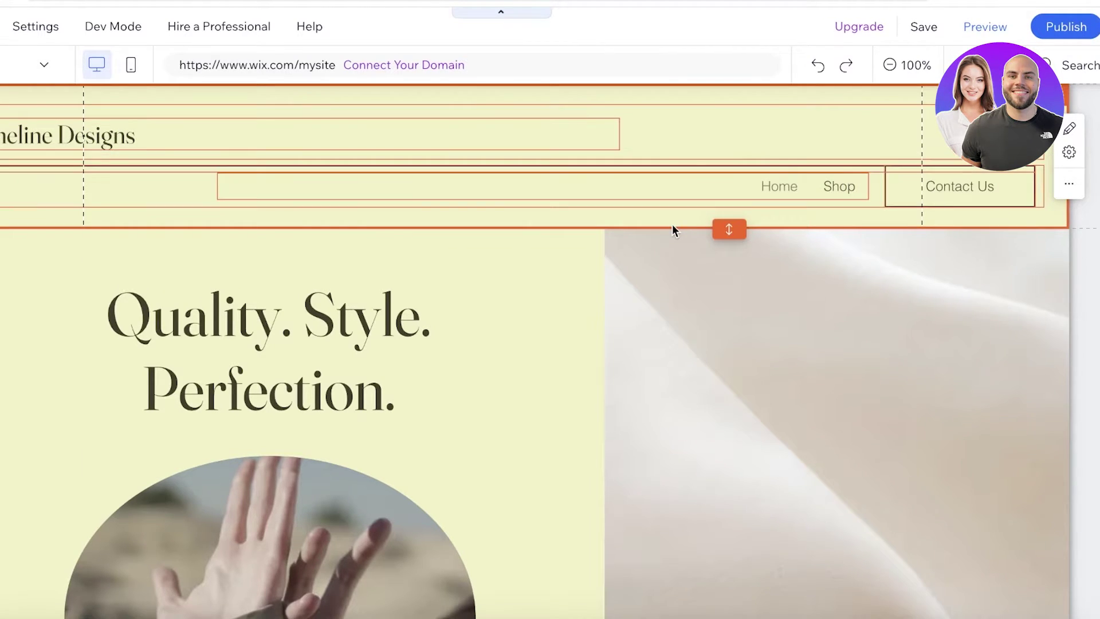
drag(885, 182, 963, 184)
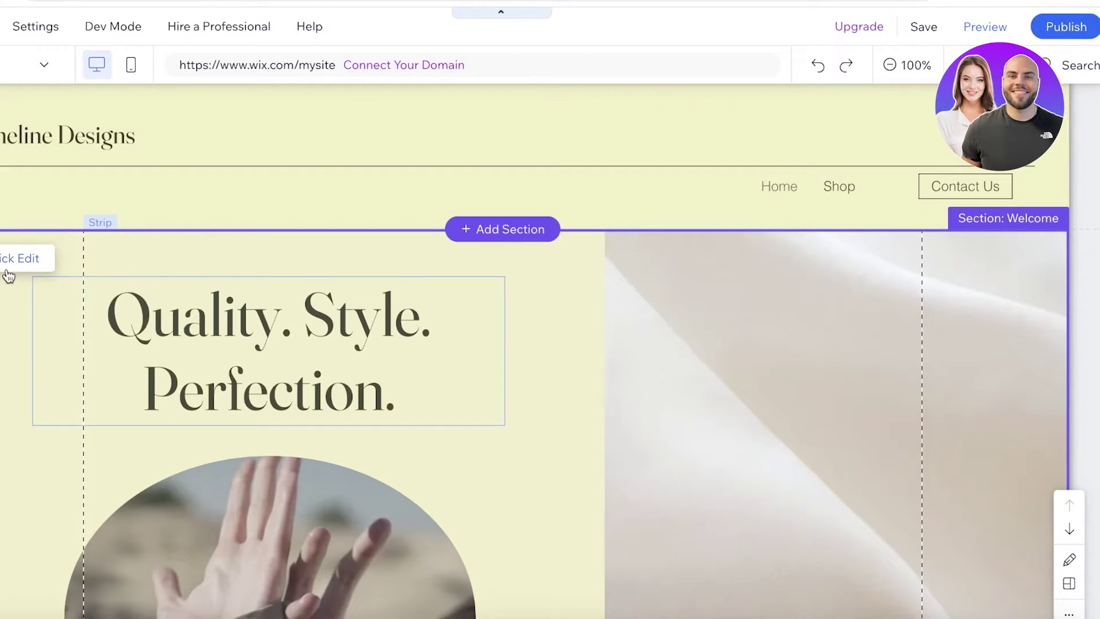
Step: Look through the Quick Edit, Add Elements, Add Section, Site Design and App Market panels
click(5, 258)
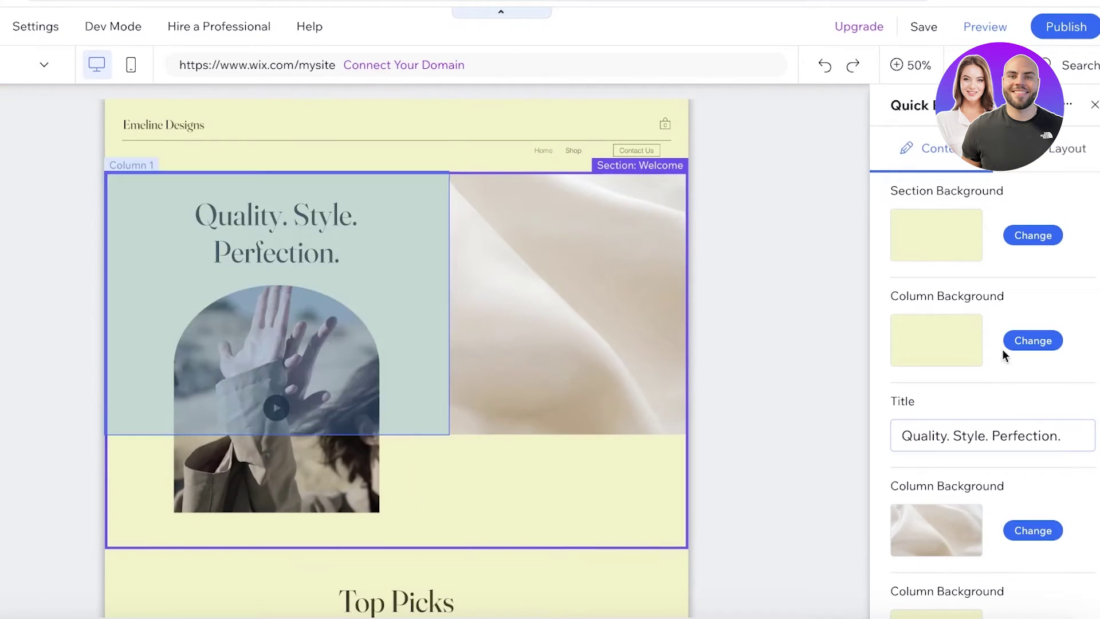
scroll(982, 349, down, 5)
scroll(761, 565, down, 3)
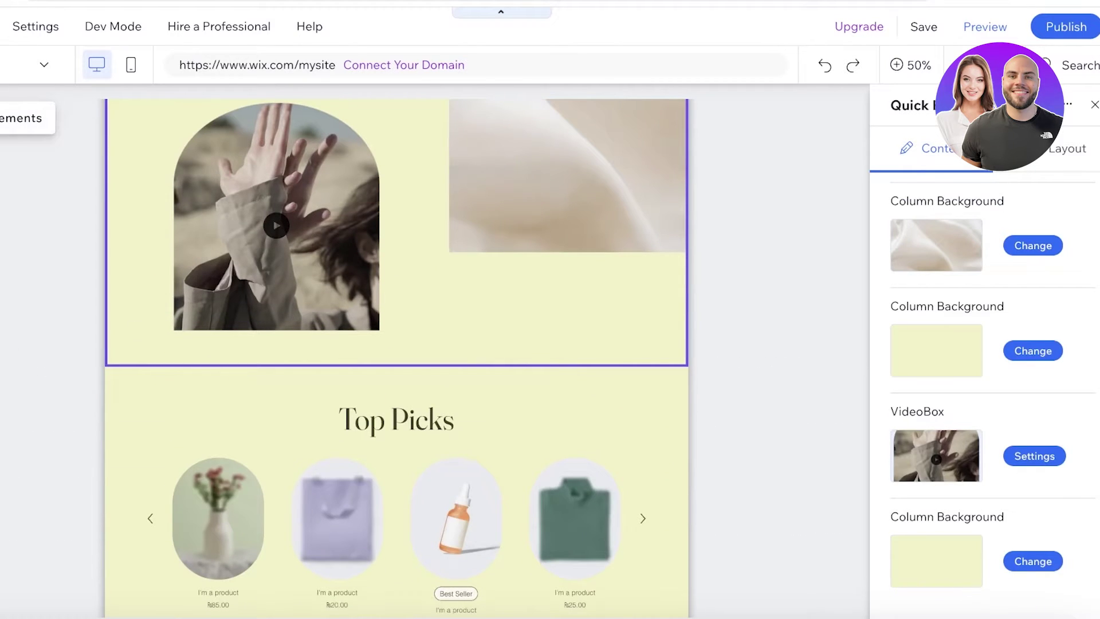
click(0, 118)
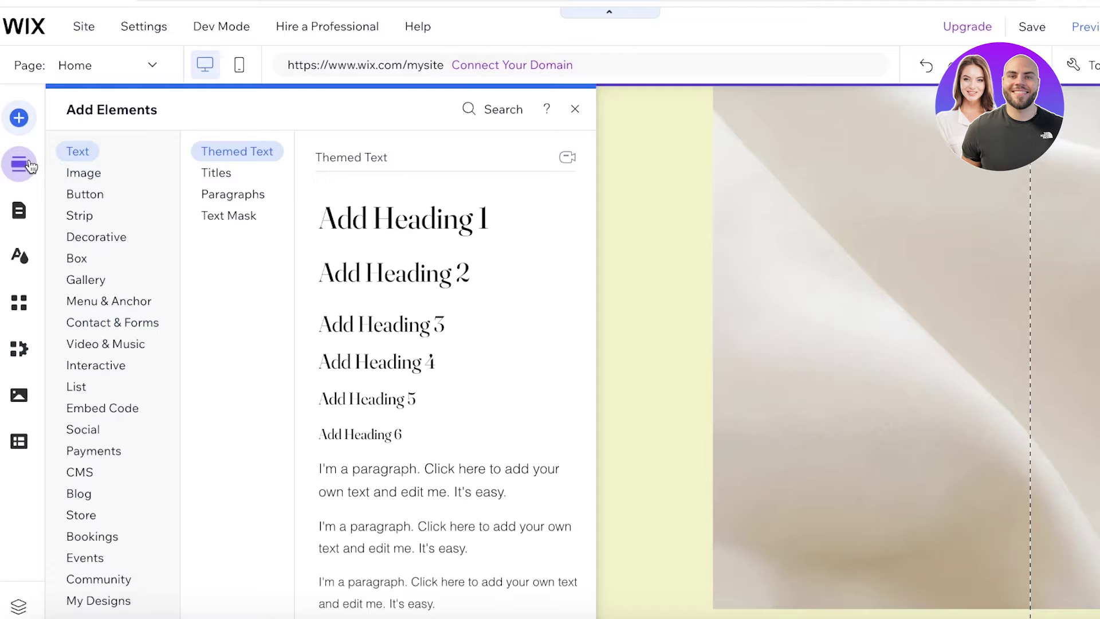
click(27, 165)
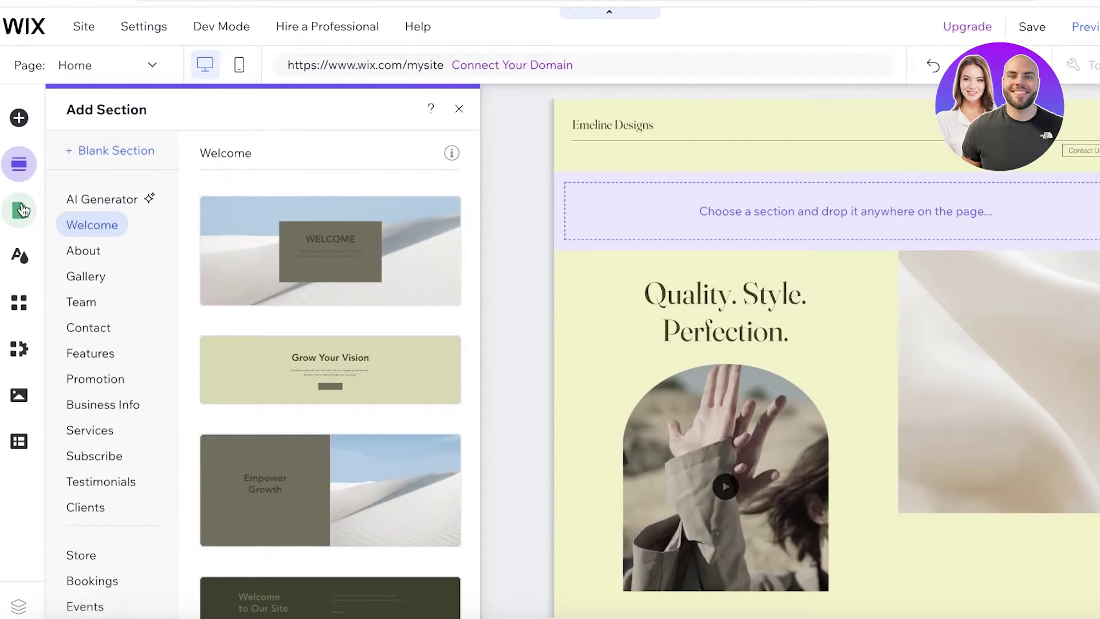
click(26, 261)
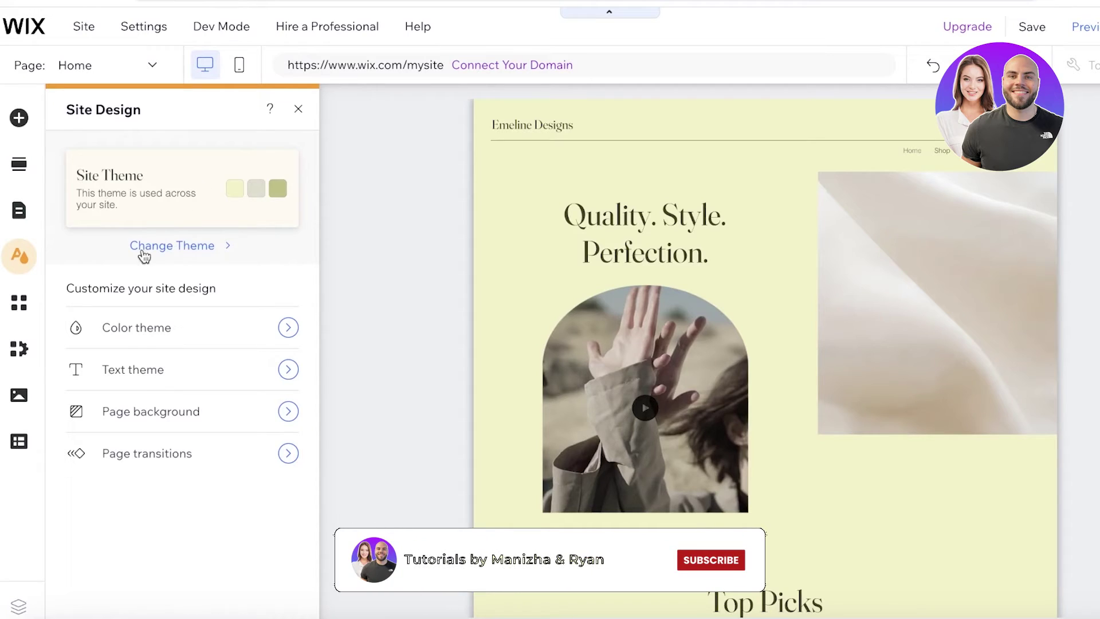
click(19, 303)
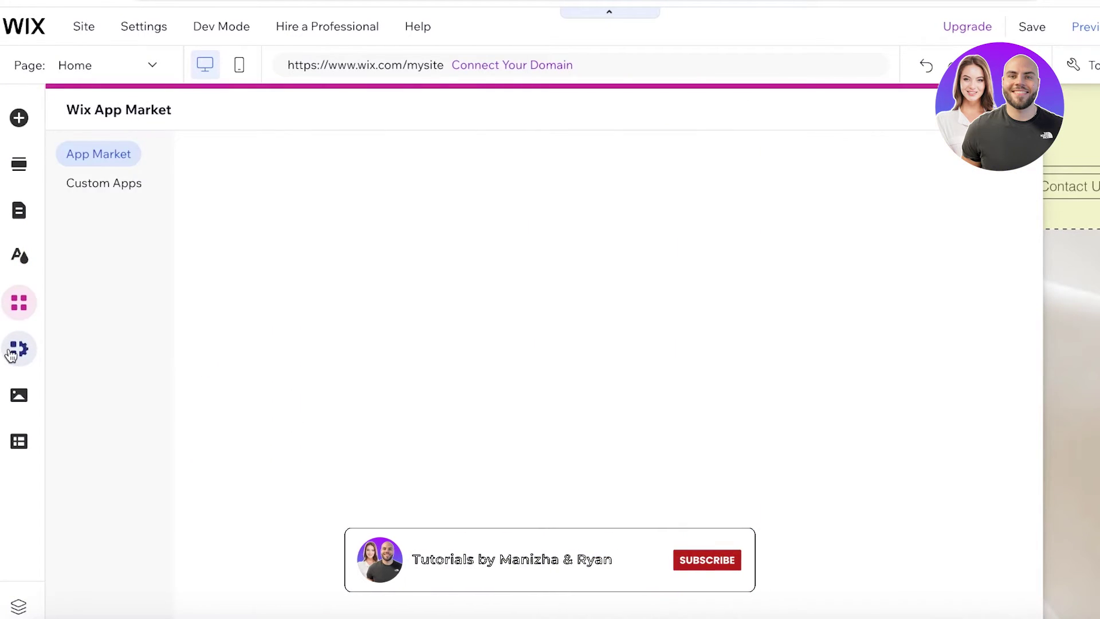
Step: Check the Business Apps, Media, CMS and Pages panels, finishing on Site Design
click(12, 348)
click(16, 395)
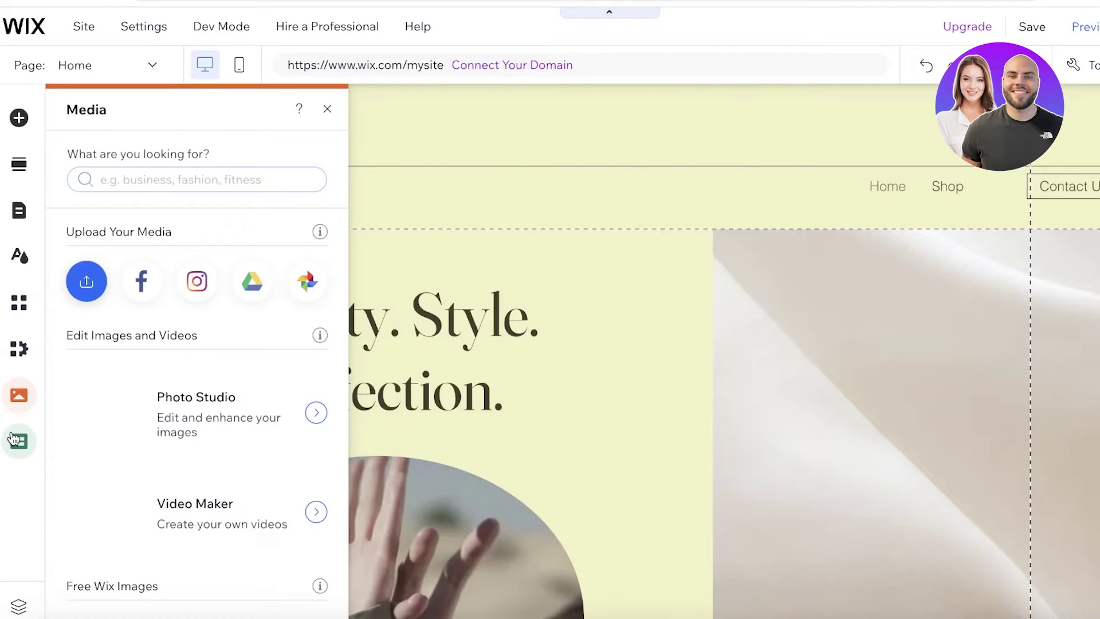
click(19, 441)
click(29, 208)
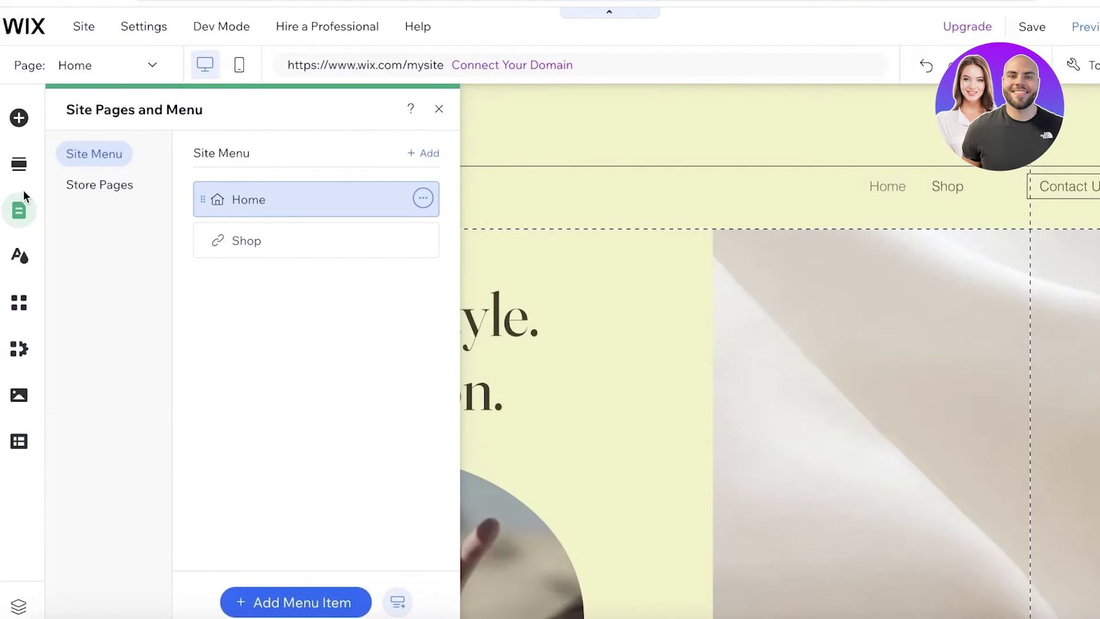
click(19, 164)
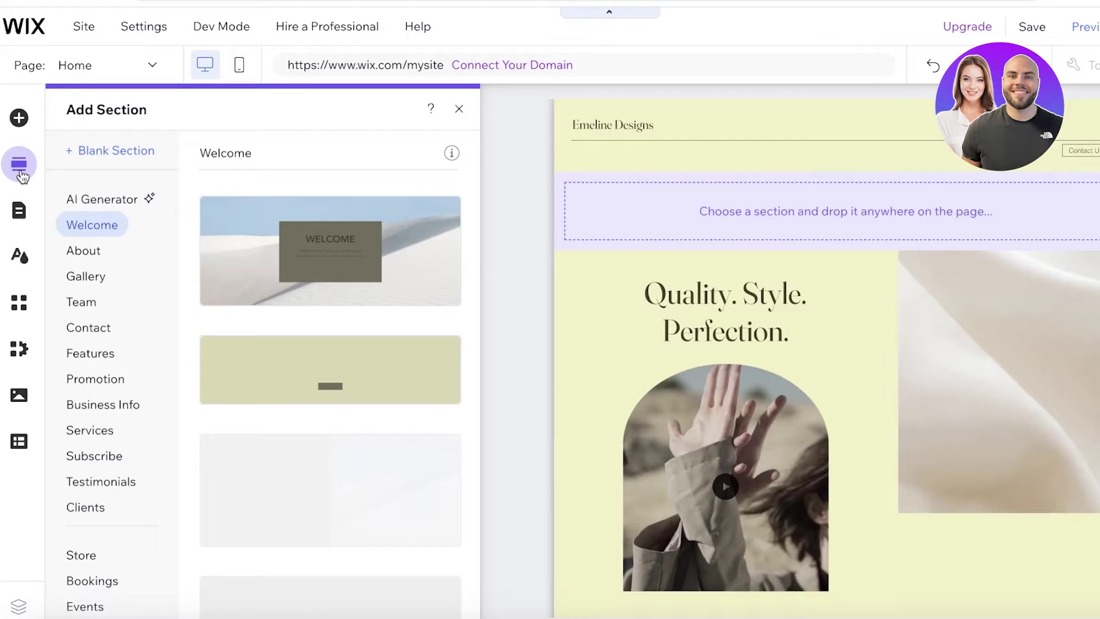
click(21, 287)
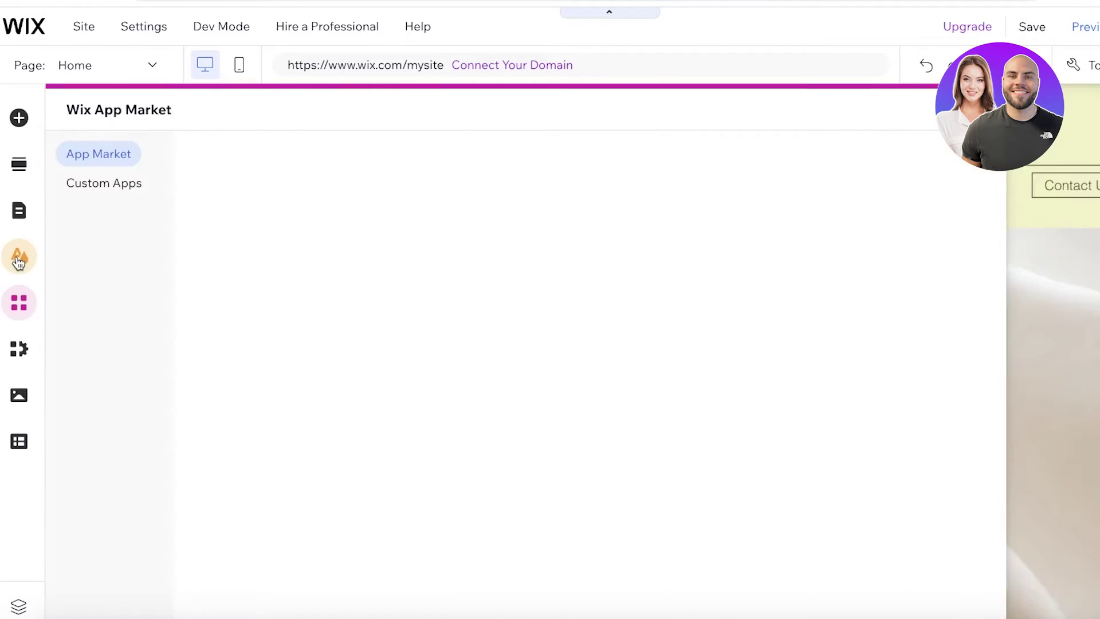
click(19, 256)
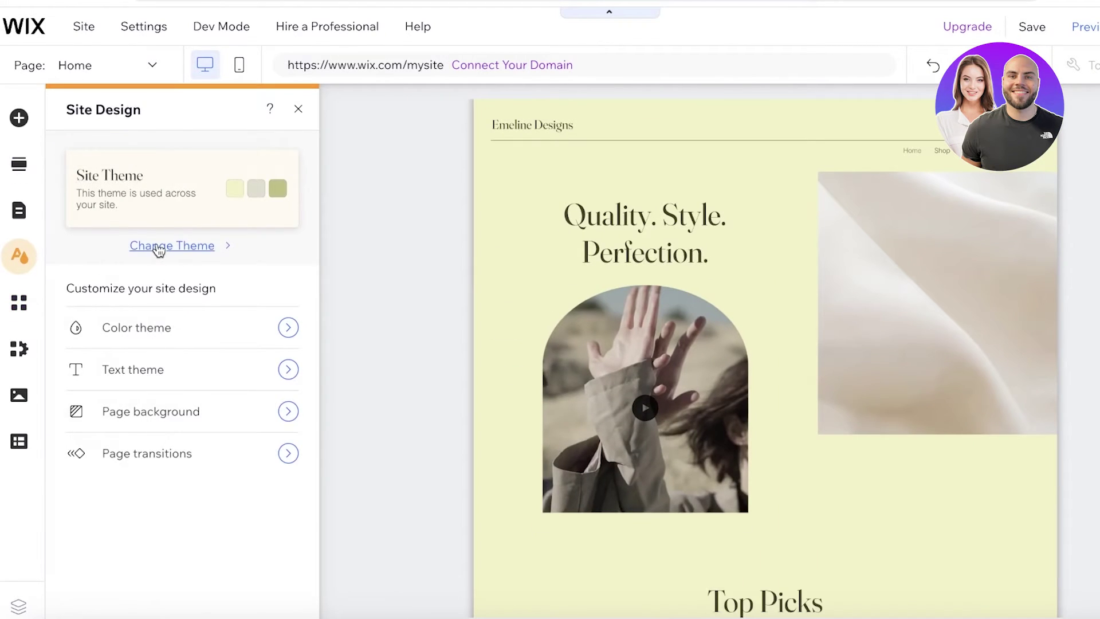
Step: Open the theme list and try the Warm, Tangy and Placid themes on the site
click(156, 247)
scroll(187, 369, down, 5)
scroll(188, 373, down, 10)
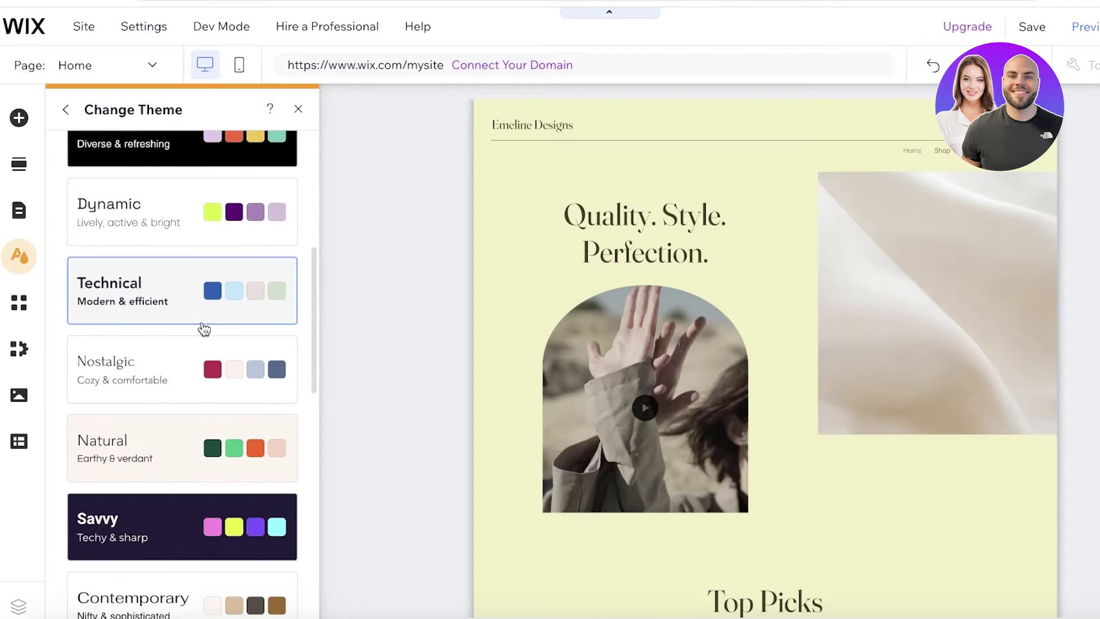
scroll(190, 539, up, 15)
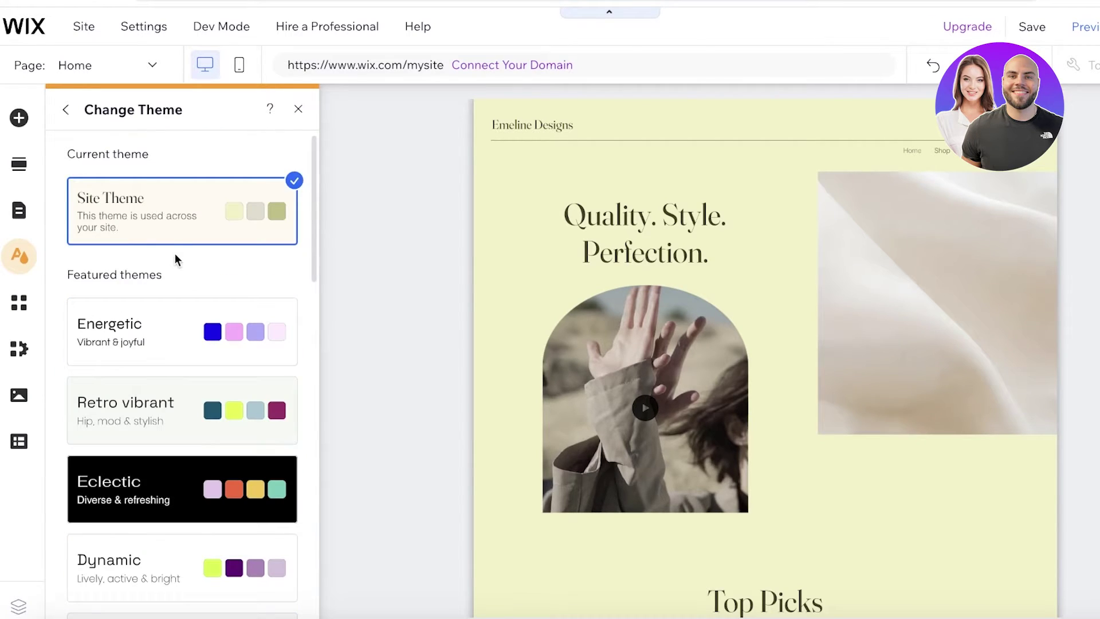
scroll(119, 326, down, 6)
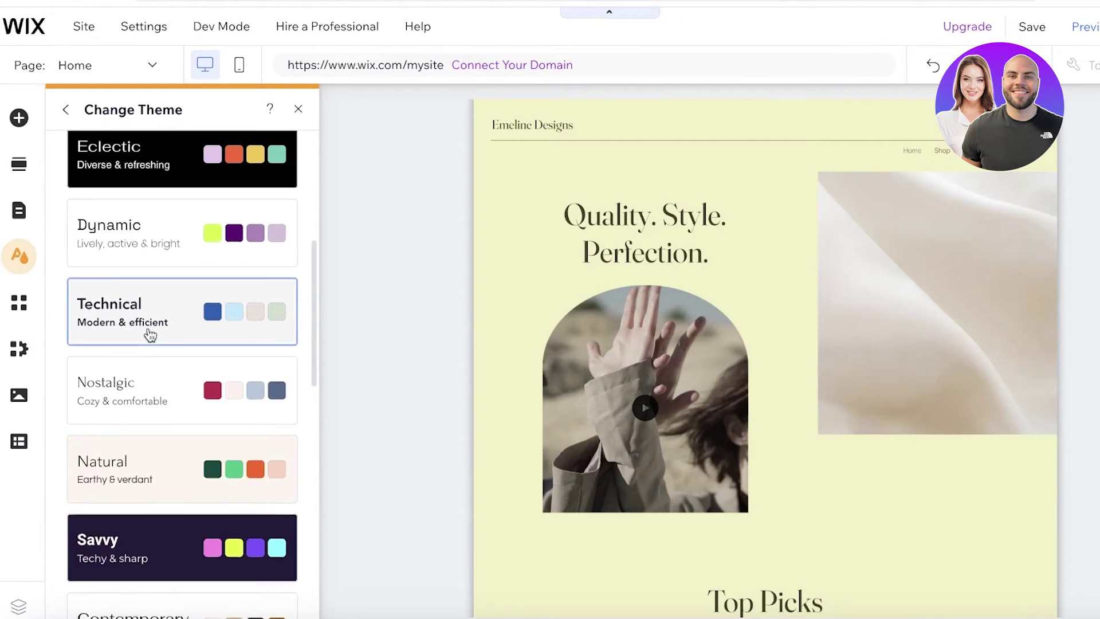
scroll(150, 332, down, 2)
scroll(150, 335, down, 3)
click(149, 393)
scroll(172, 390, down, 3)
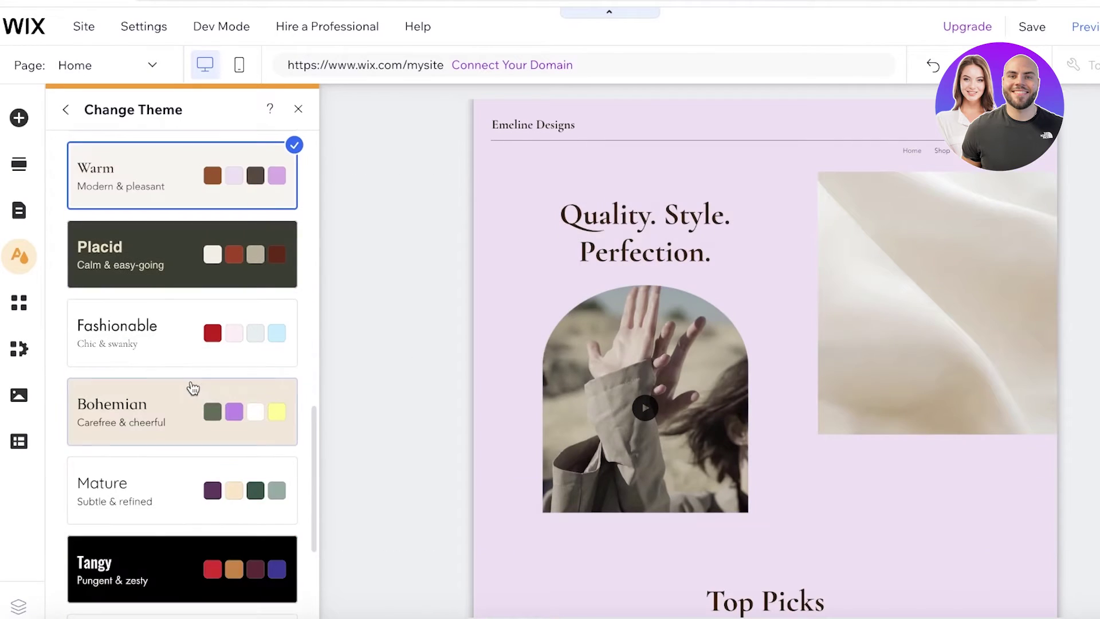
click(156, 585)
scroll(165, 474, up, 4)
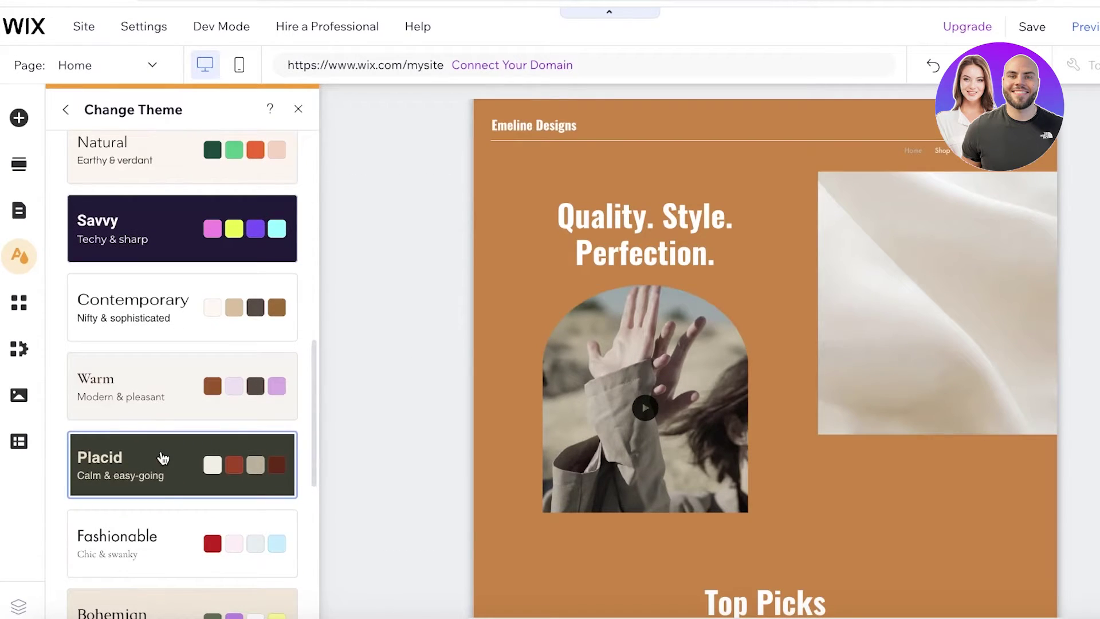
click(163, 460)
scroll(163, 460, up, 3)
Step: Try Savvy, then settle on the Energetic theme after comparing it with the original
click(181, 420)
scroll(176, 392, up, 8)
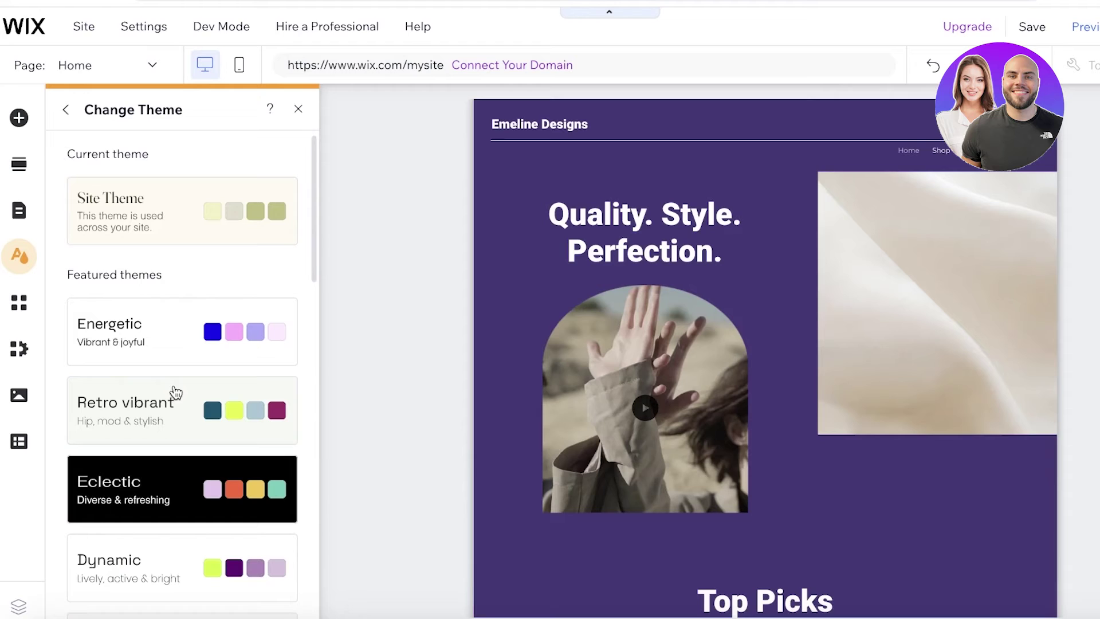
click(169, 342)
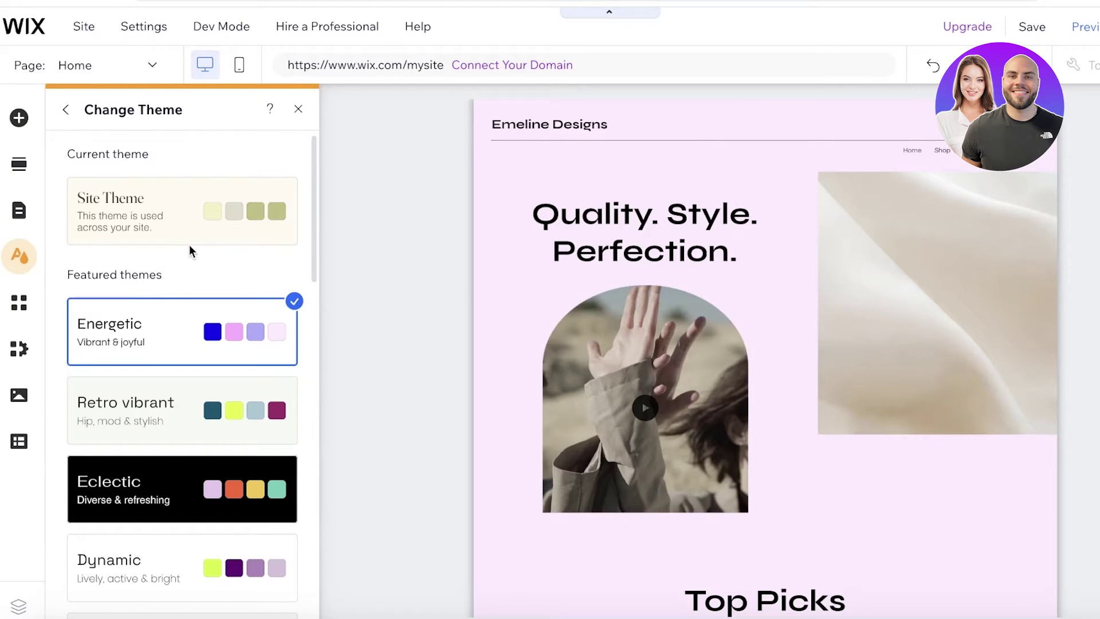
click(191, 243)
click(182, 326)
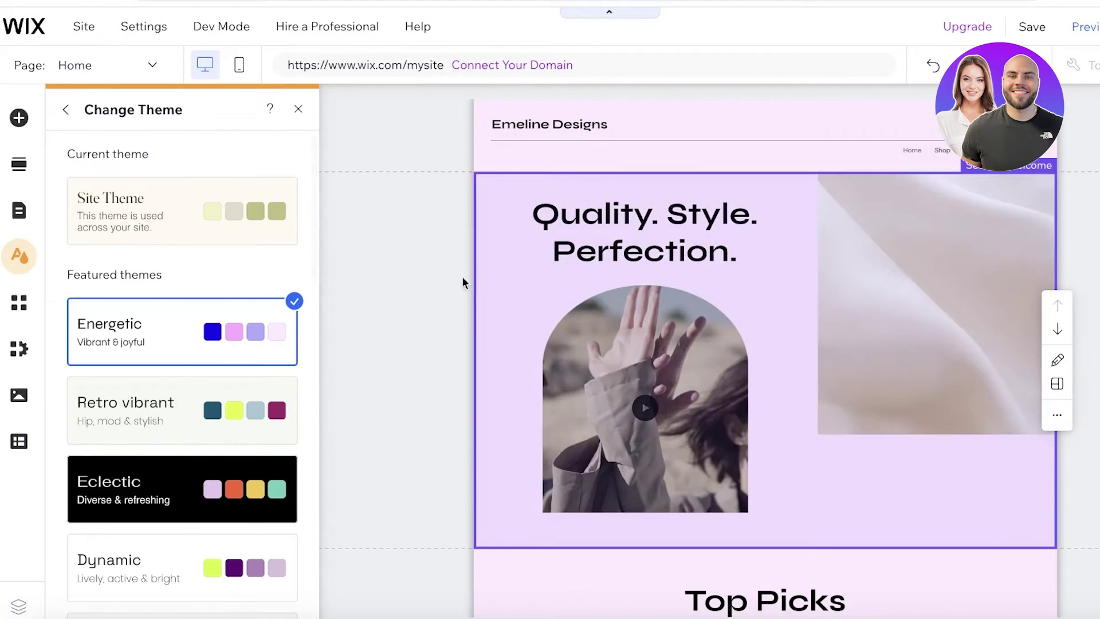
scroll(658, 282, down, 10)
scroll(1039, 307, up, 5)
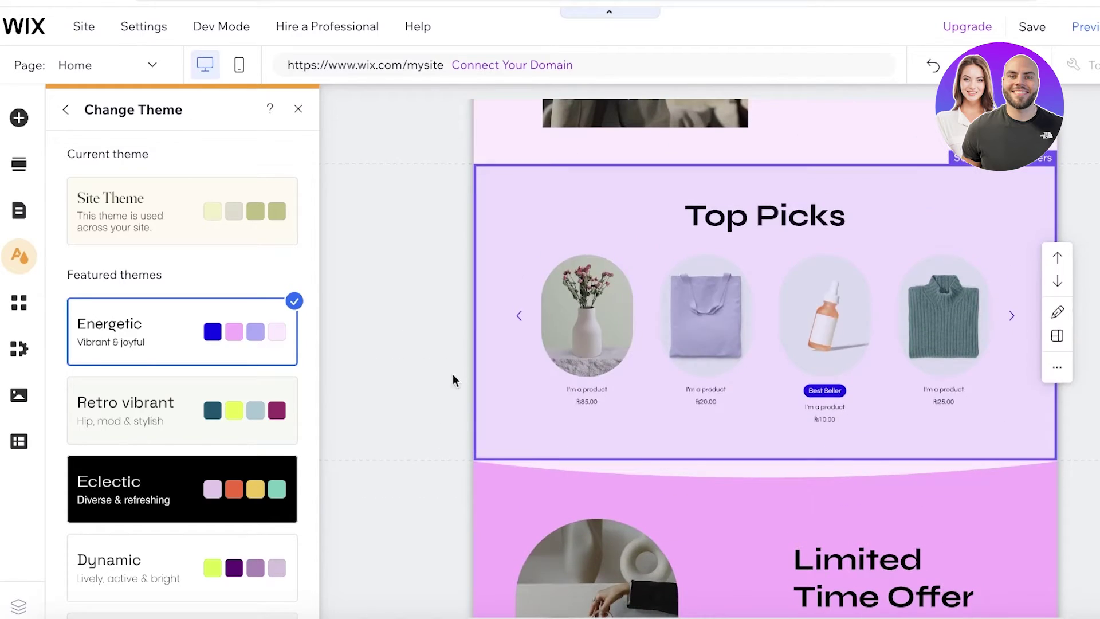
scroll(164, 369, down, 8)
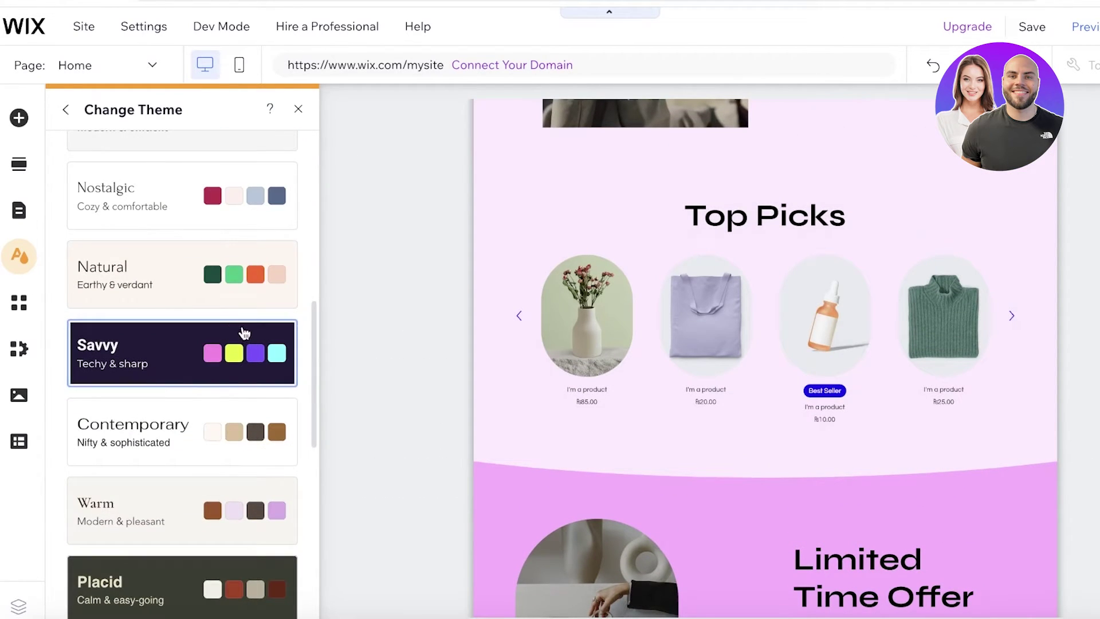
scroll(244, 333, up, 8)
click(65, 109)
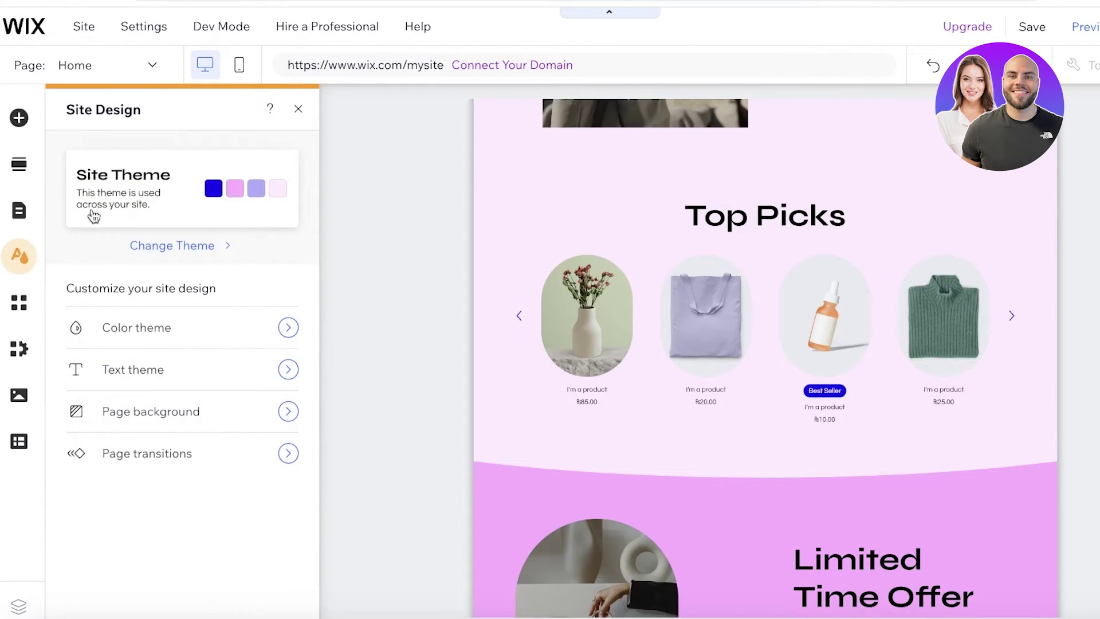
Step: In the Color theme, darken the first accent swatch to a near-black magenta shade
click(139, 330)
scroll(134, 344, down, 1)
click(137, 353)
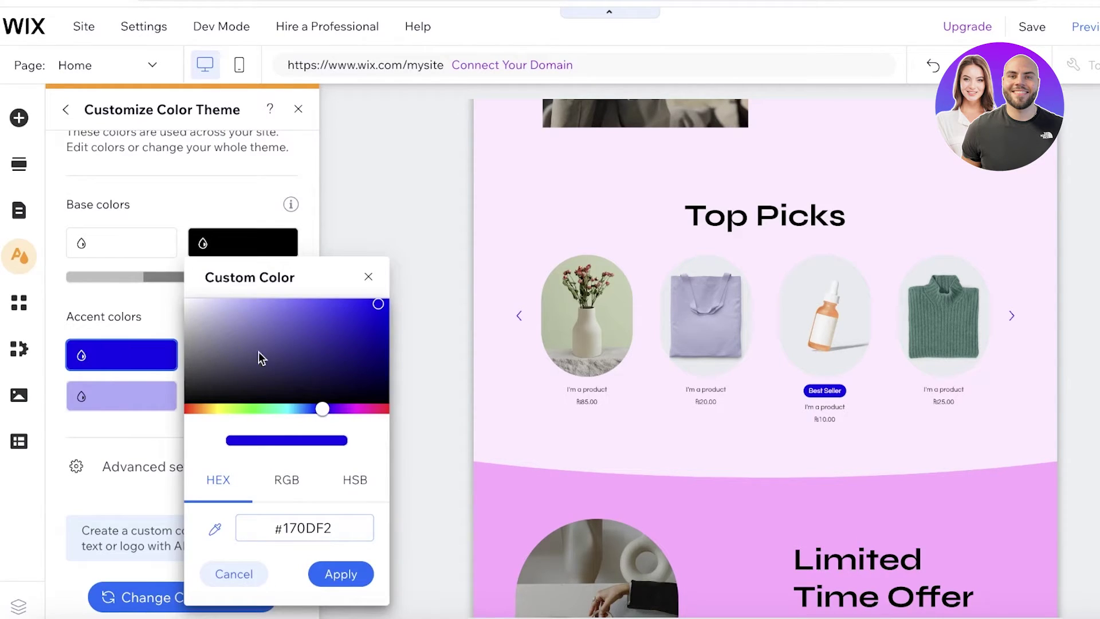
click(366, 410)
click(371, 336)
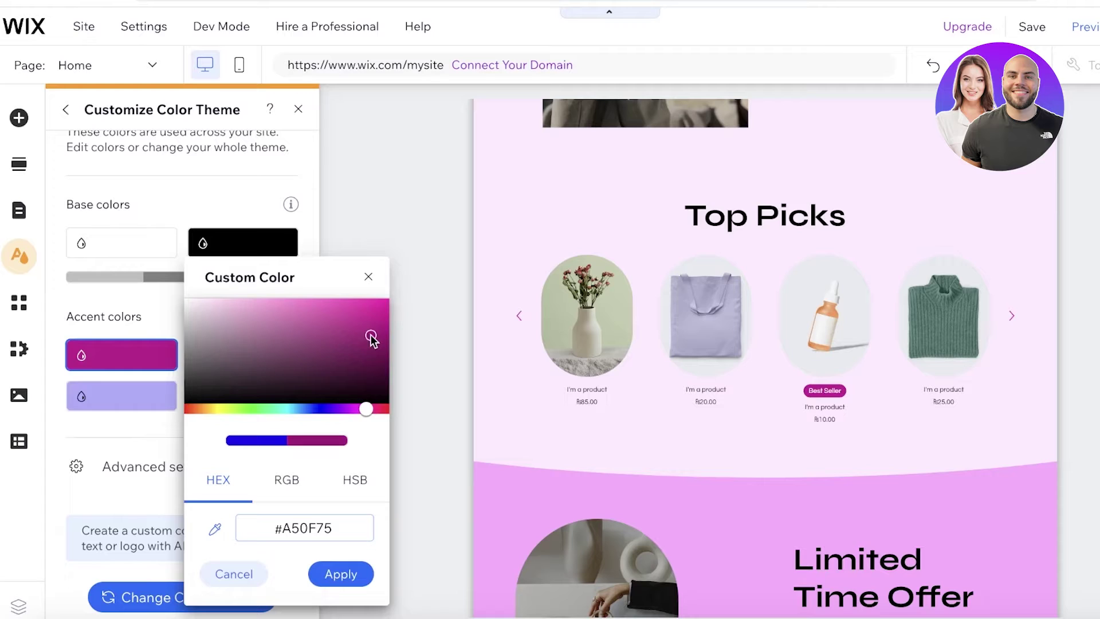
drag(377, 345, 380, 339)
click(143, 387)
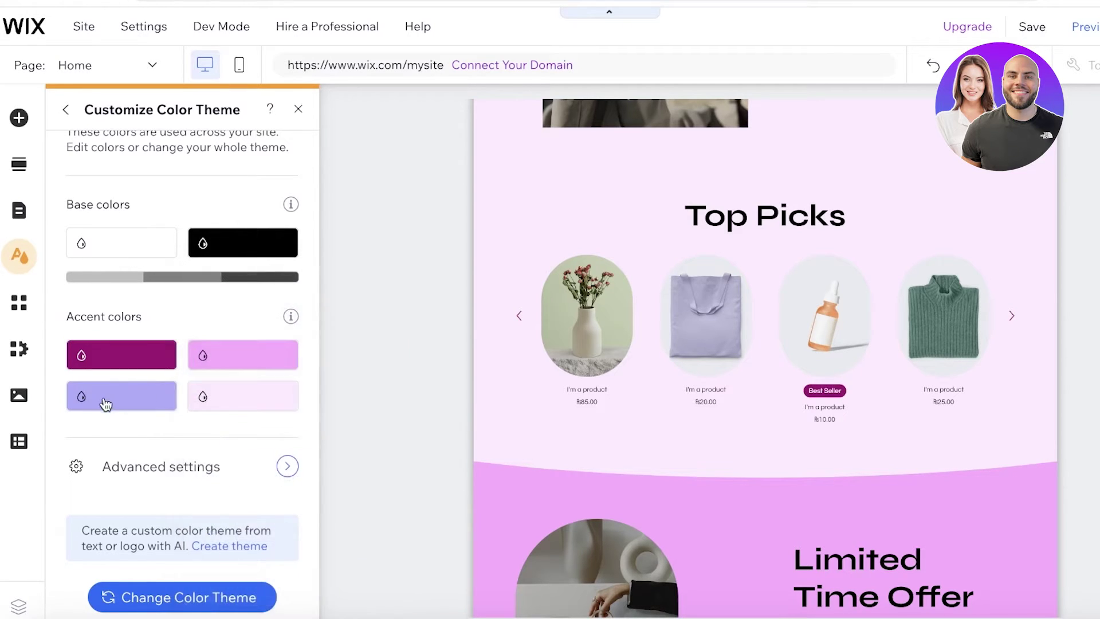
click(98, 435)
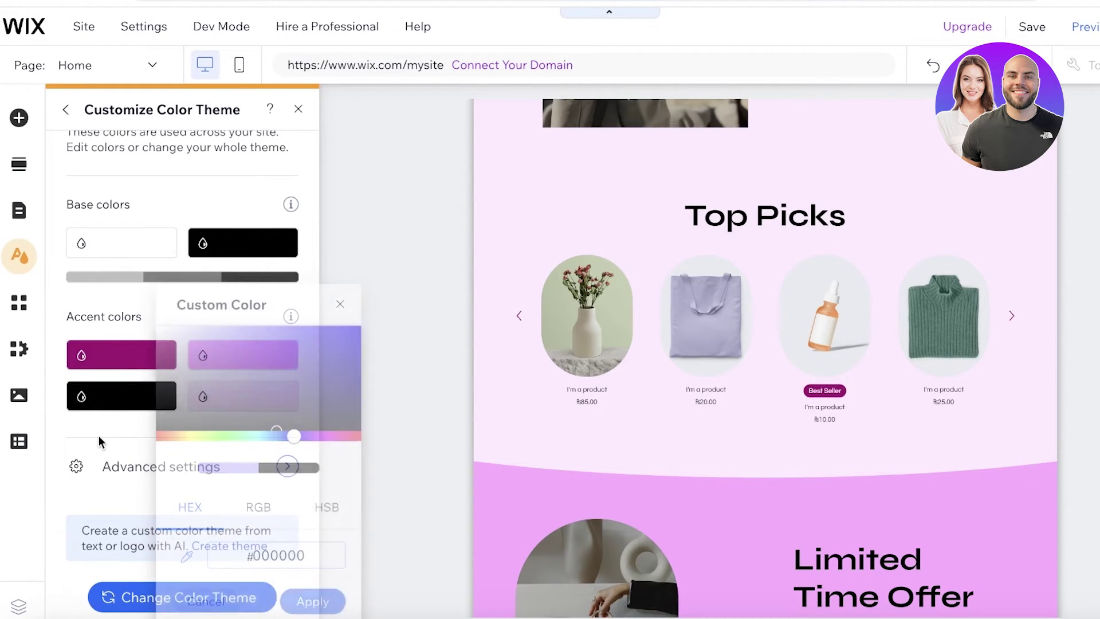
Step: Turn the third accent into a taupe gray (#877575) and another accent into a soft warm pink
click(163, 356)
click(223, 359)
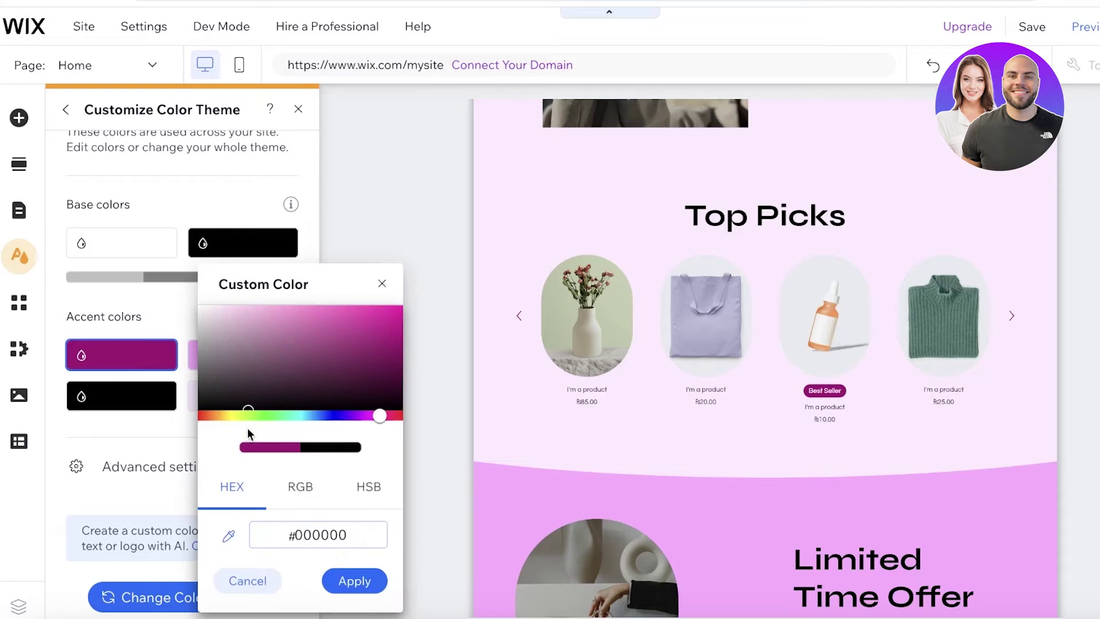
click(122, 439)
click(160, 396)
click(228, 374)
drag(174, 386, 185, 375)
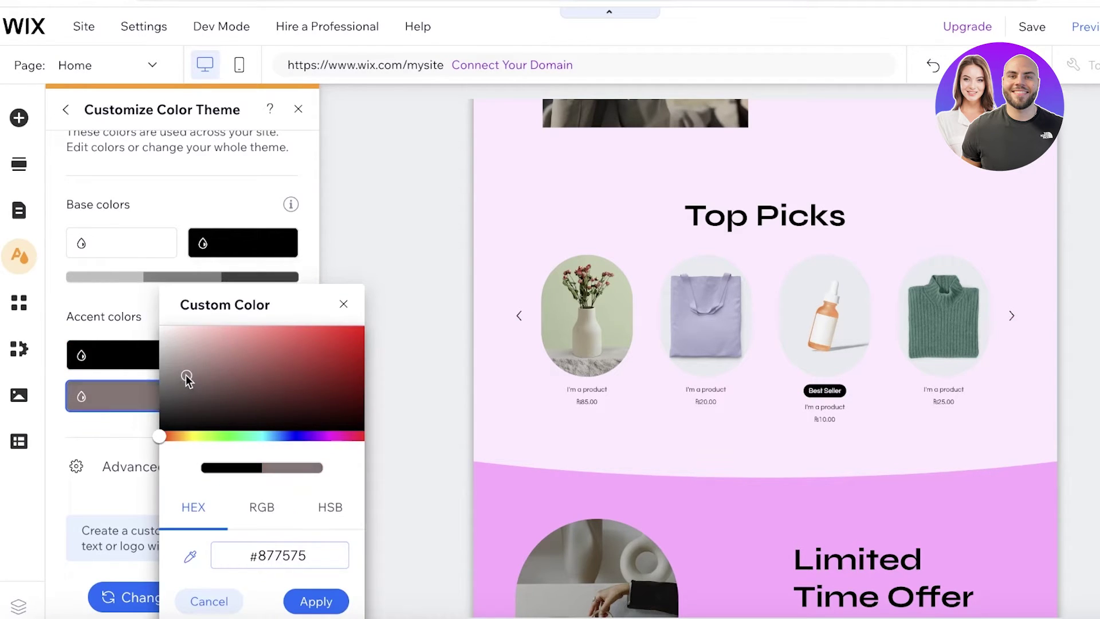
click(237, 356)
drag(332, 352, 339, 318)
click(477, 428)
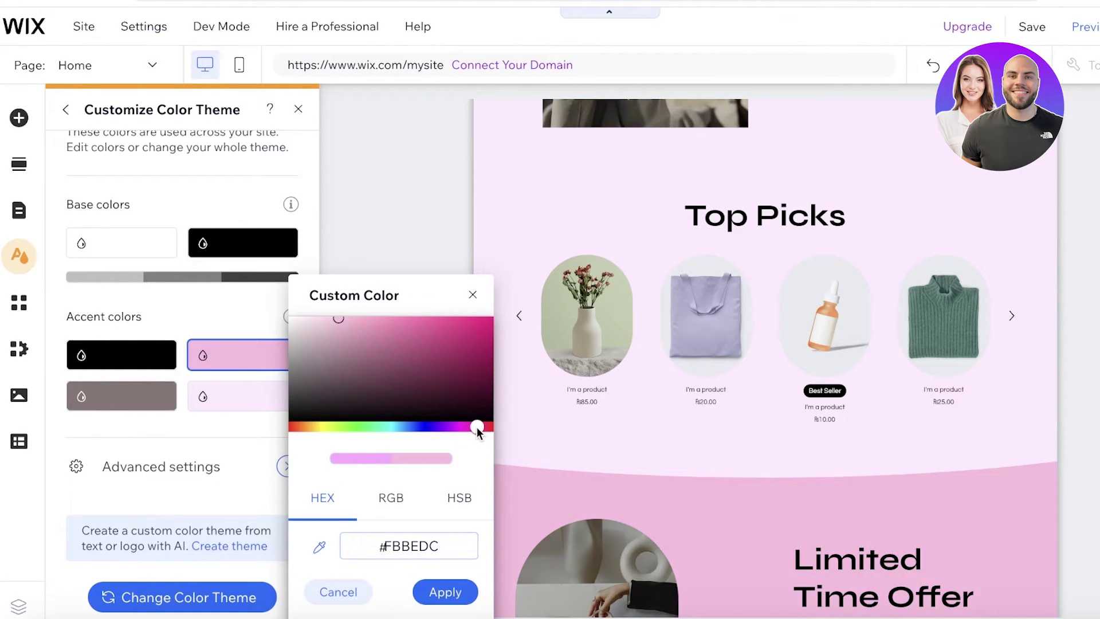
Step: Set the fourth accent swatch to gray #7F7F7F and check the recoloured gray sections
click(232, 396)
drag(330, 375, 259, 377)
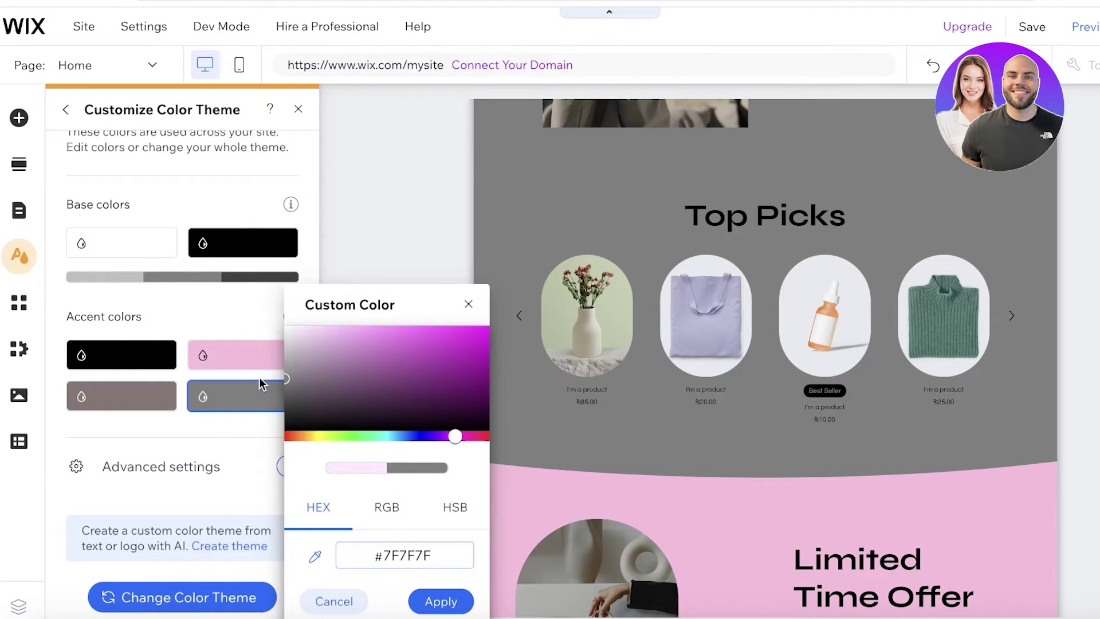
click(201, 462)
scroll(535, 396, down, 15)
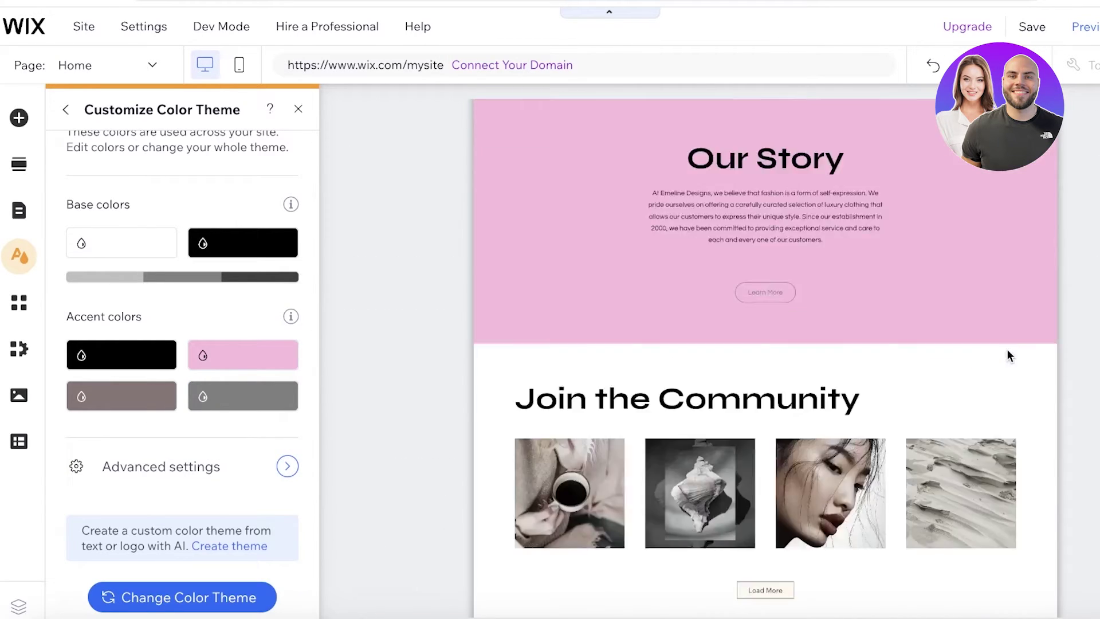
scroll(1008, 349, down, 10)
click(243, 366)
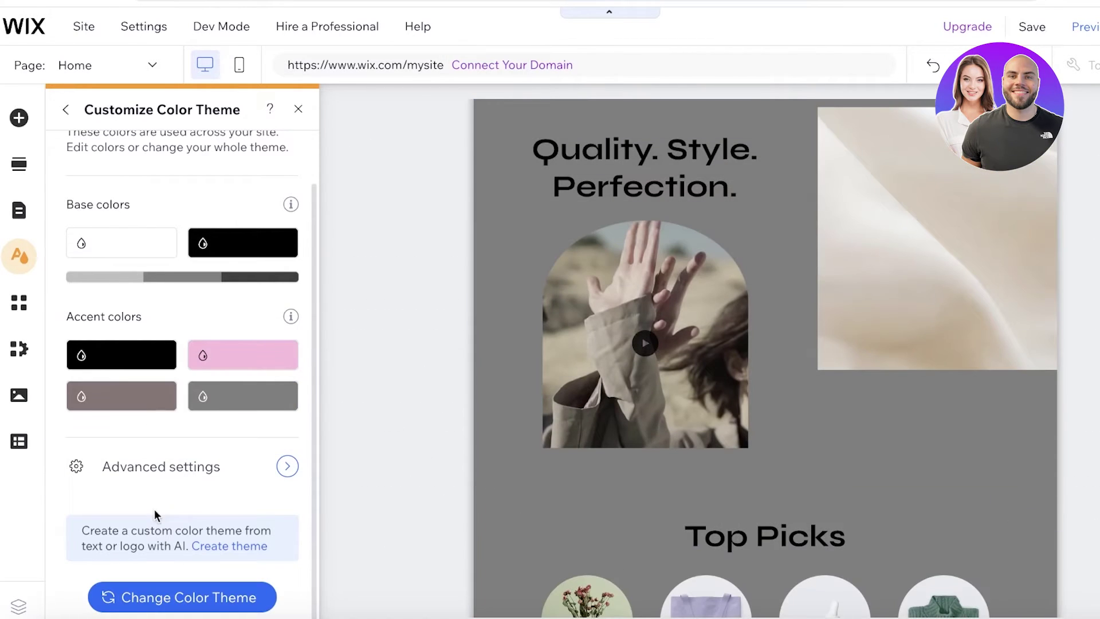
scroll(116, 208, up, 2)
click(61, 111)
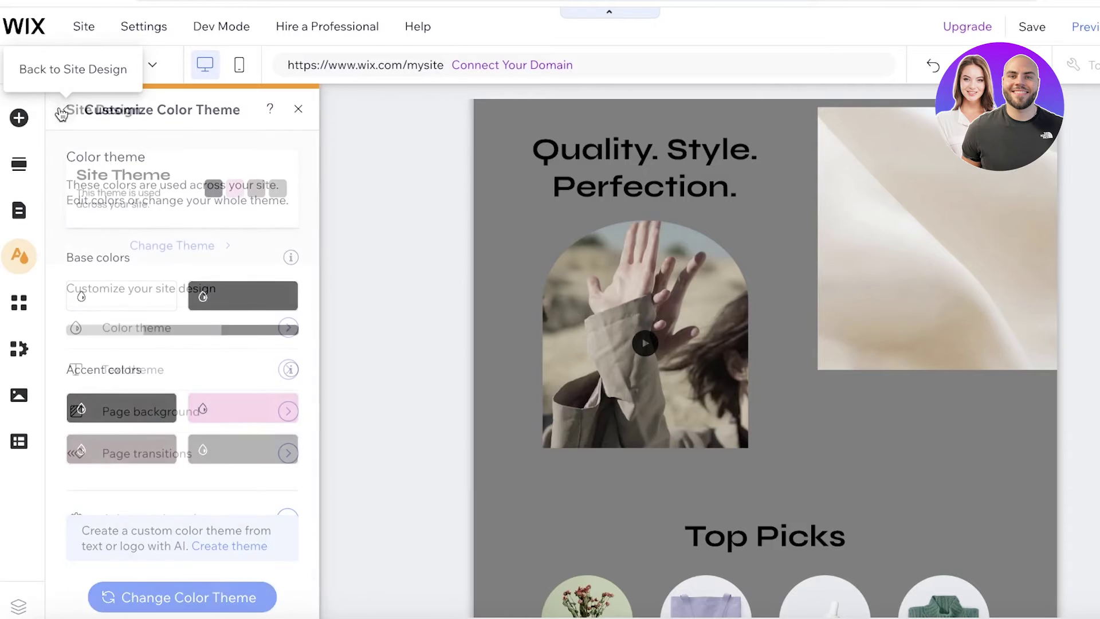
Step: Change the heading font from Syne to Sarabun, leaving the page background as it is
click(127, 368)
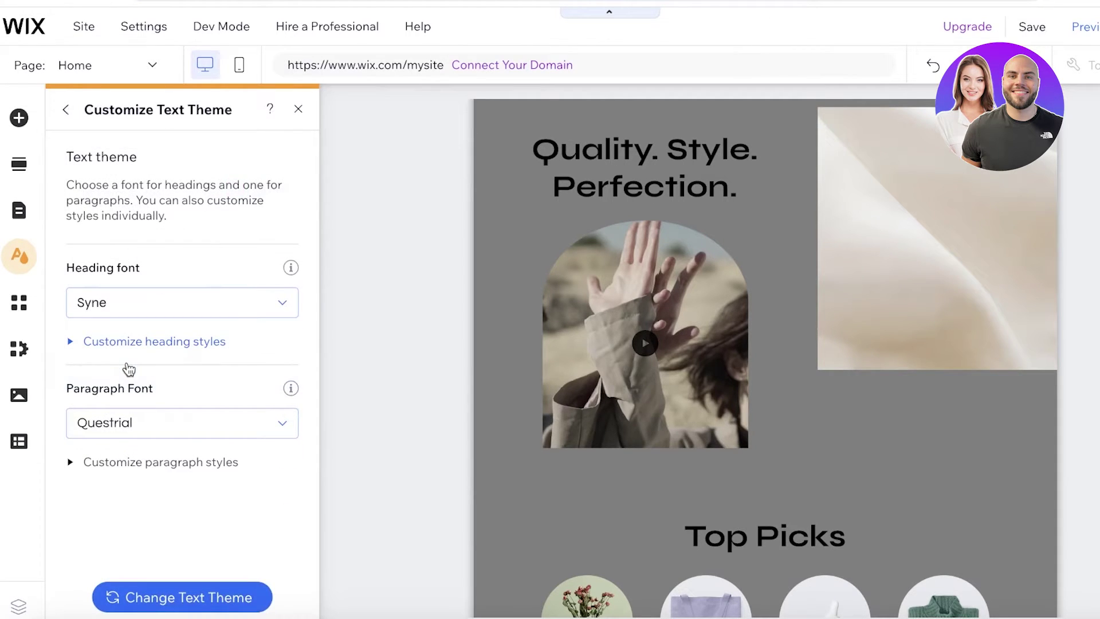
click(136, 307)
scroll(135, 453, down, 5)
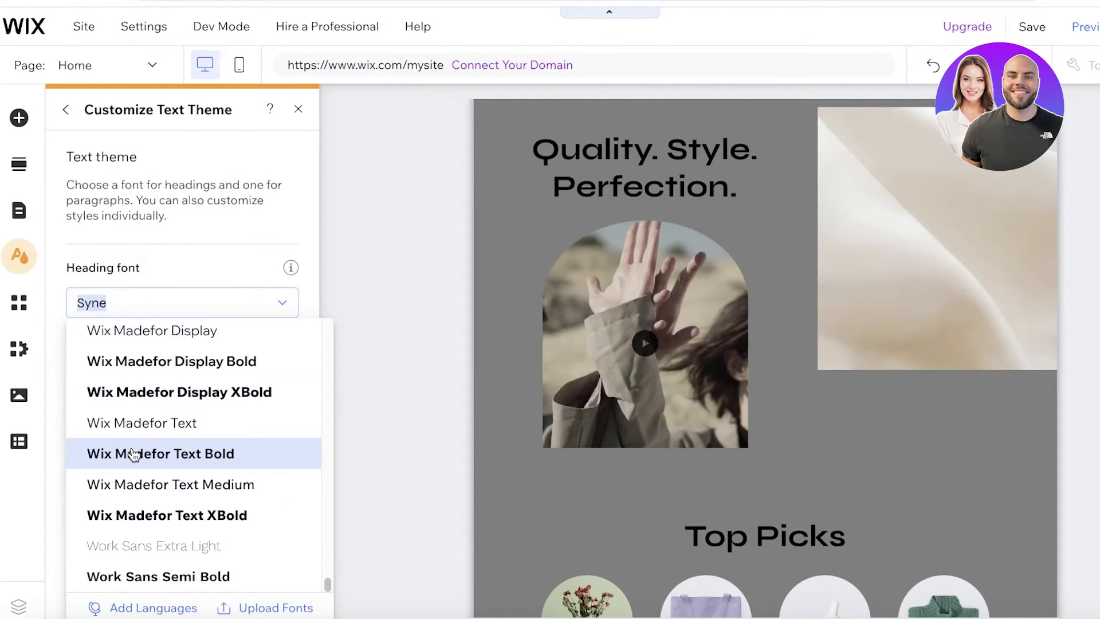
scroll(148, 442, up, 15)
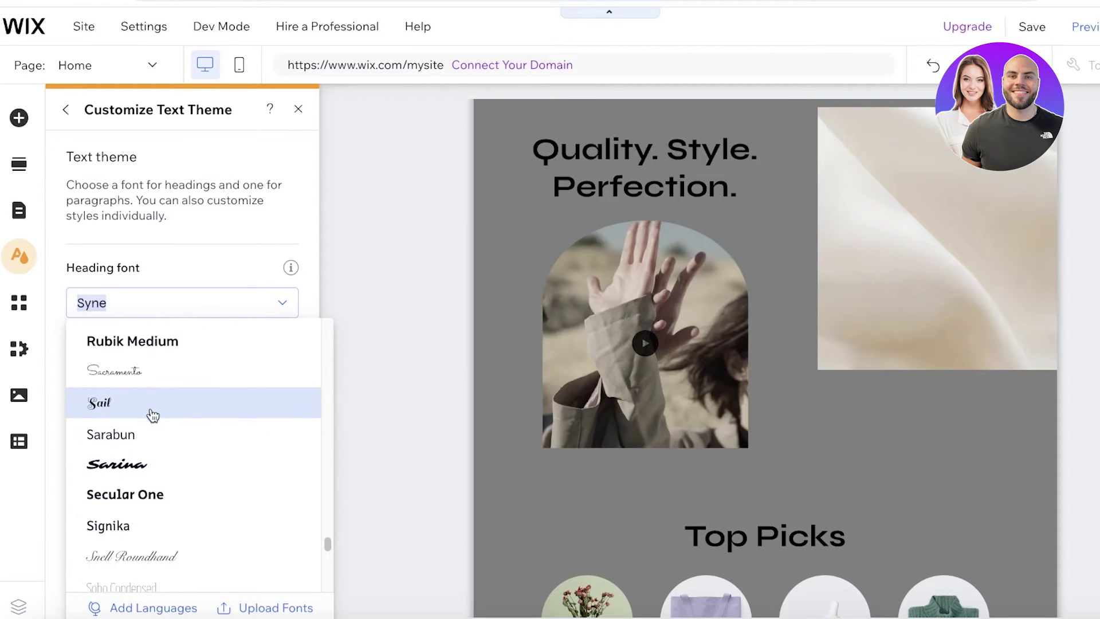
click(145, 441)
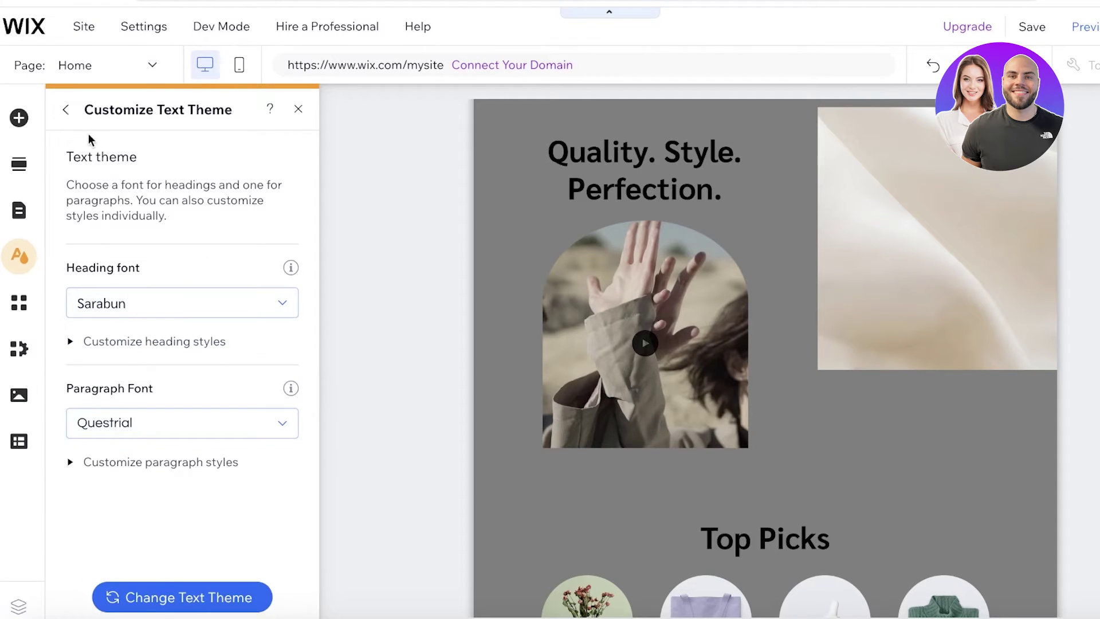
click(67, 112)
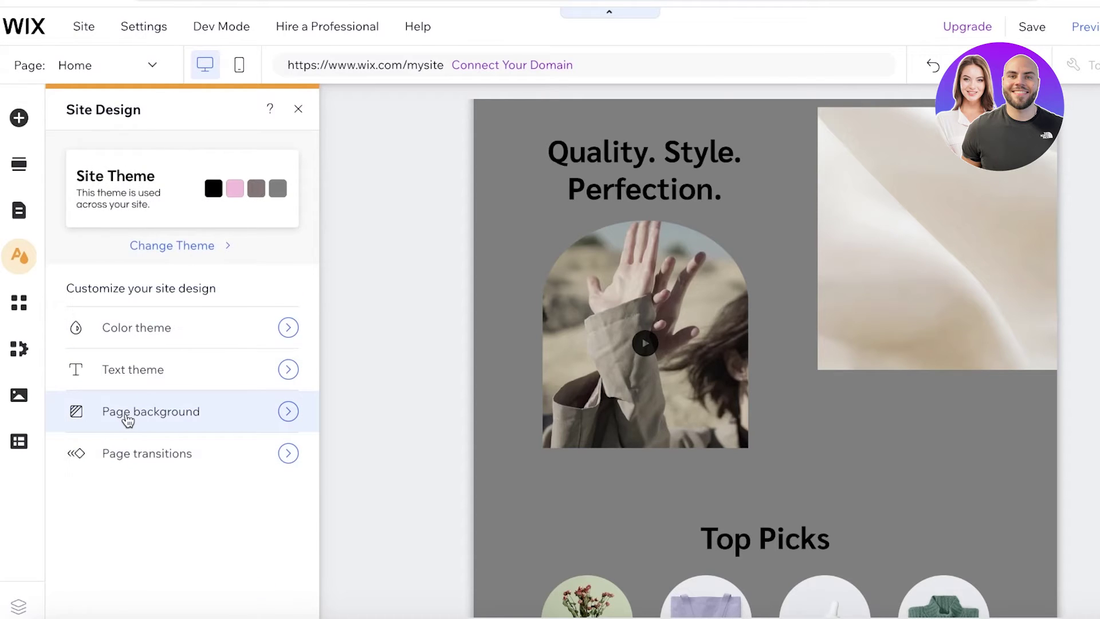
click(127, 420)
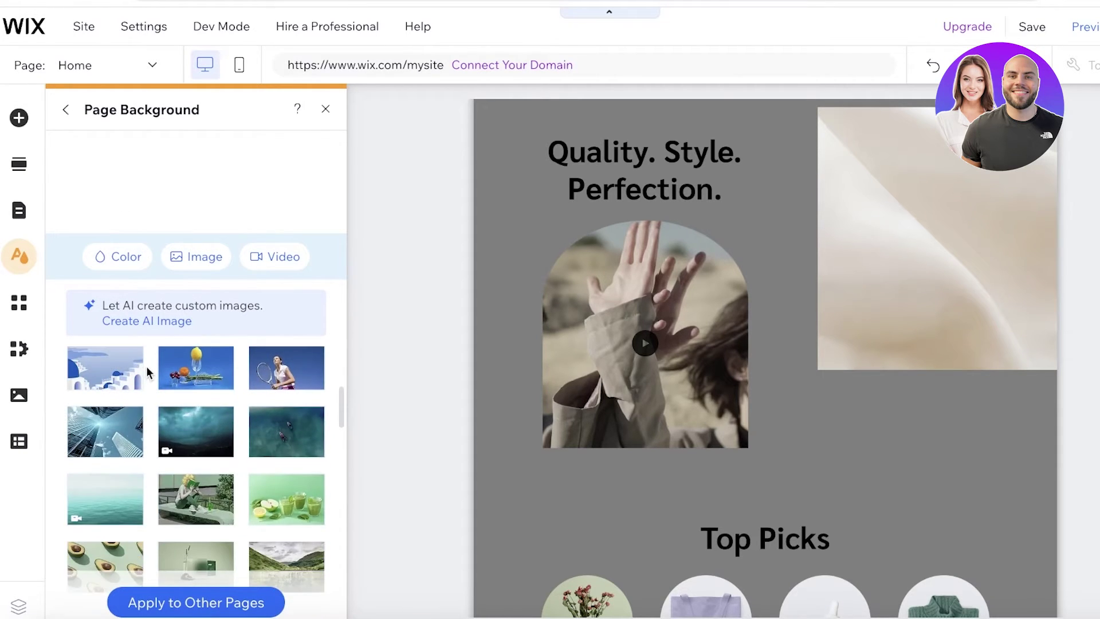
click(62, 110)
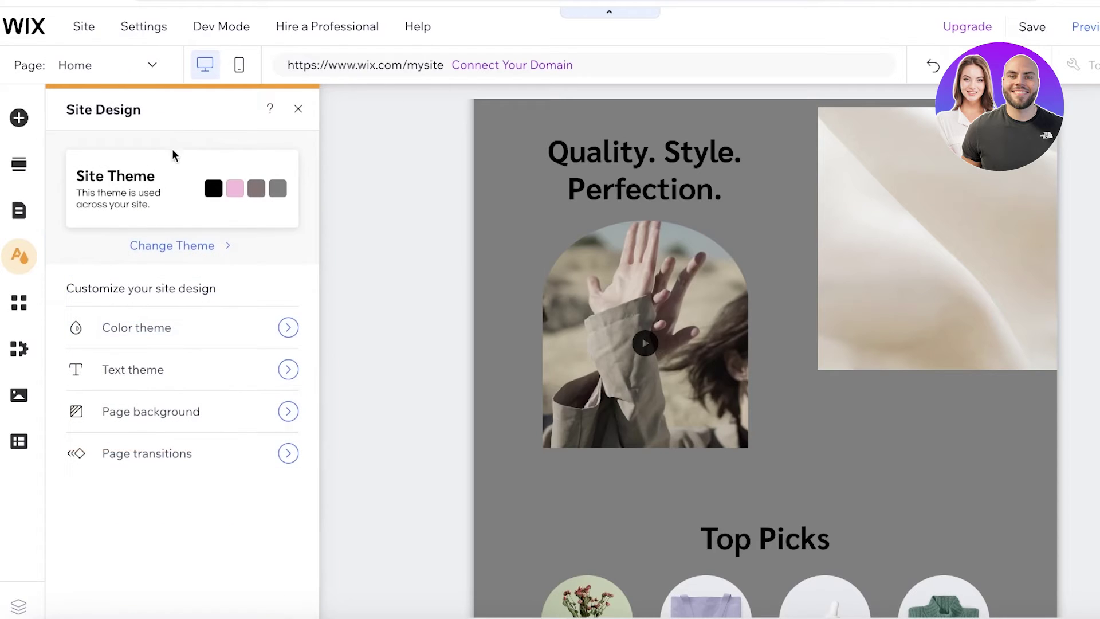
Step: Preview the Snowy Mountain video as the hero strip background, then set it back to None
click(294, 108)
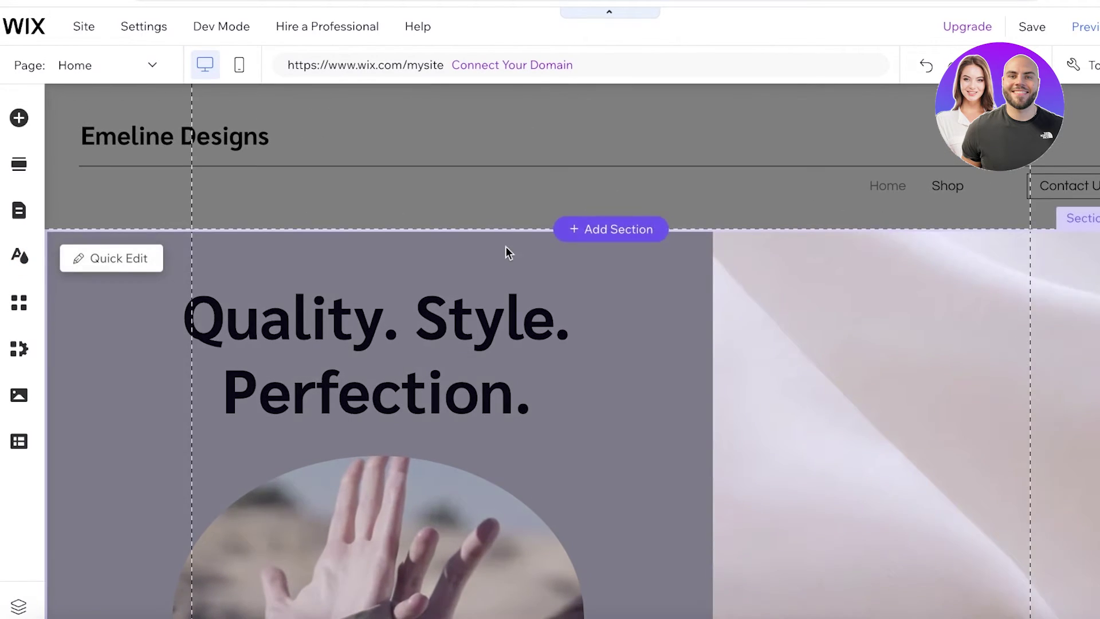
scroll(893, 256, down, 5)
scroll(838, 256, up, 5)
scroll(325, 282, down, 4)
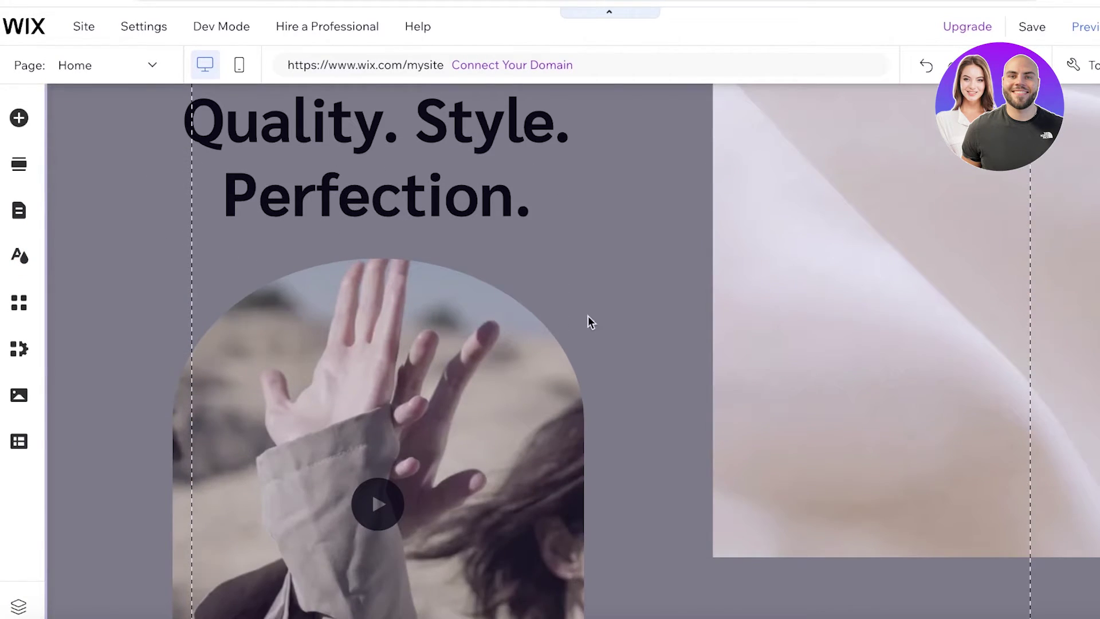
click(768, 196)
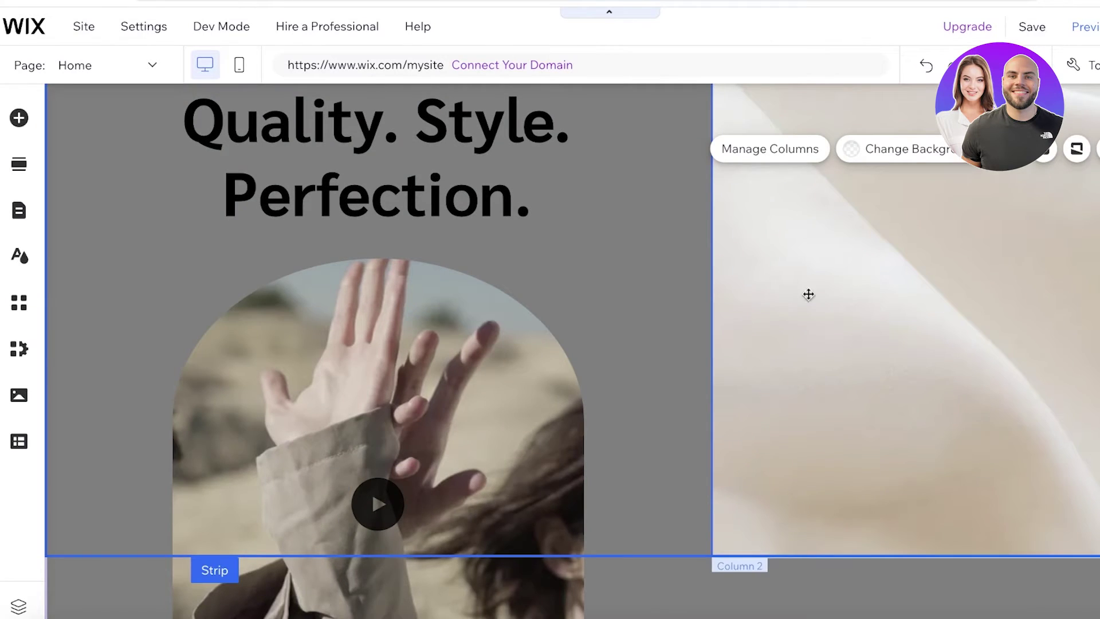
scroll(808, 295, up, 4)
click(882, 341)
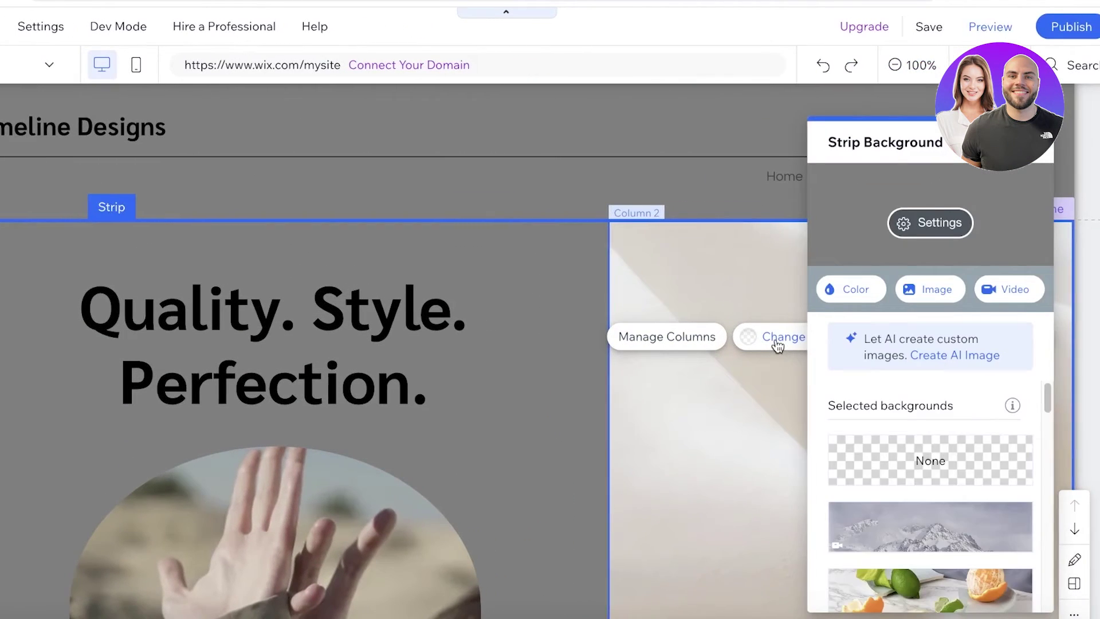
scroll(907, 459, down, 1)
click(903, 481)
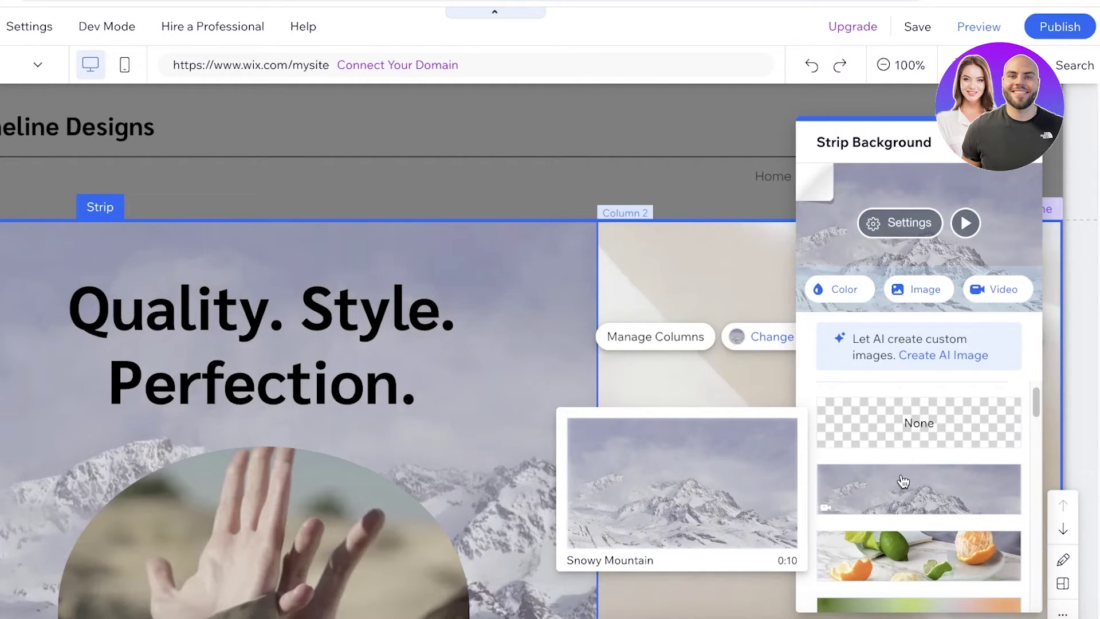
click(908, 422)
Step: Bring up the Change Background options for the hero's right-hand Column 2
scroll(705, 427, down, 4)
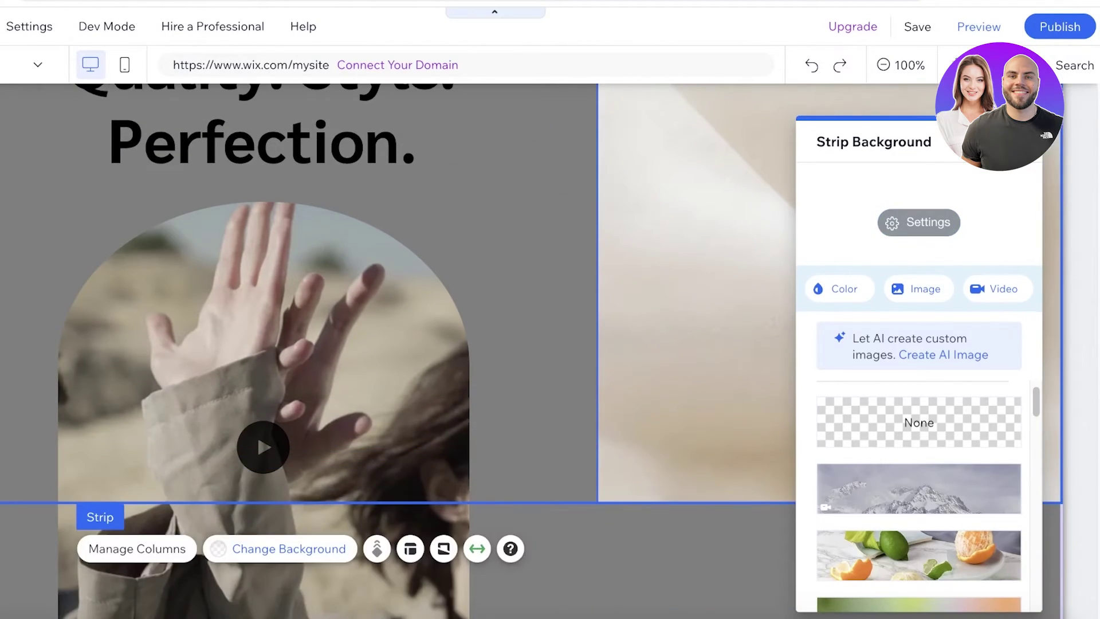
click(810, 285)
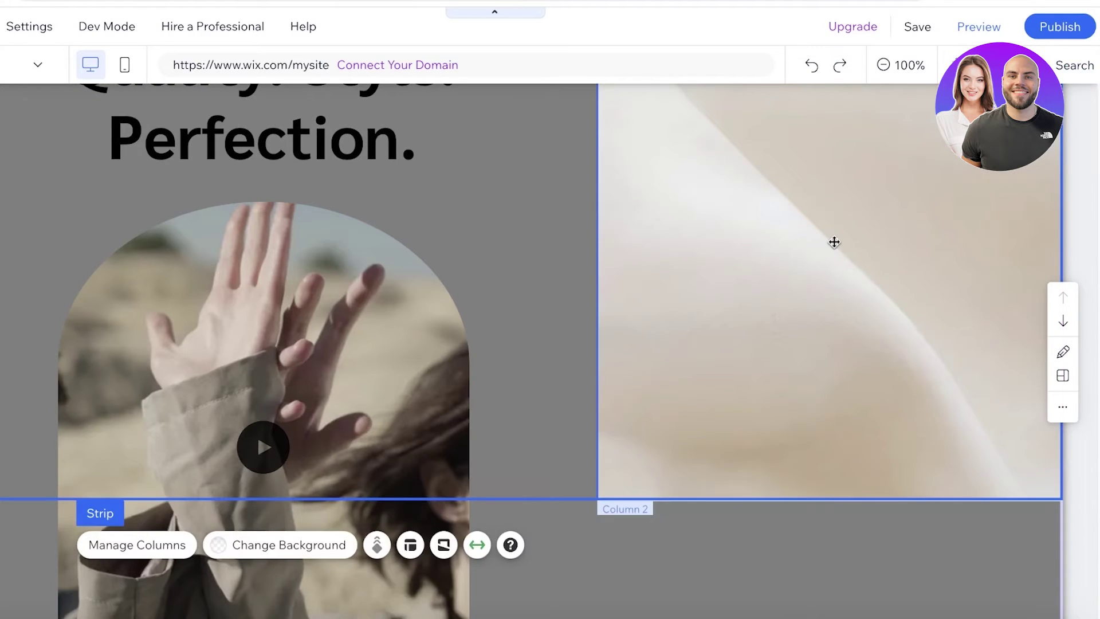
click(835, 242)
click(827, 196)
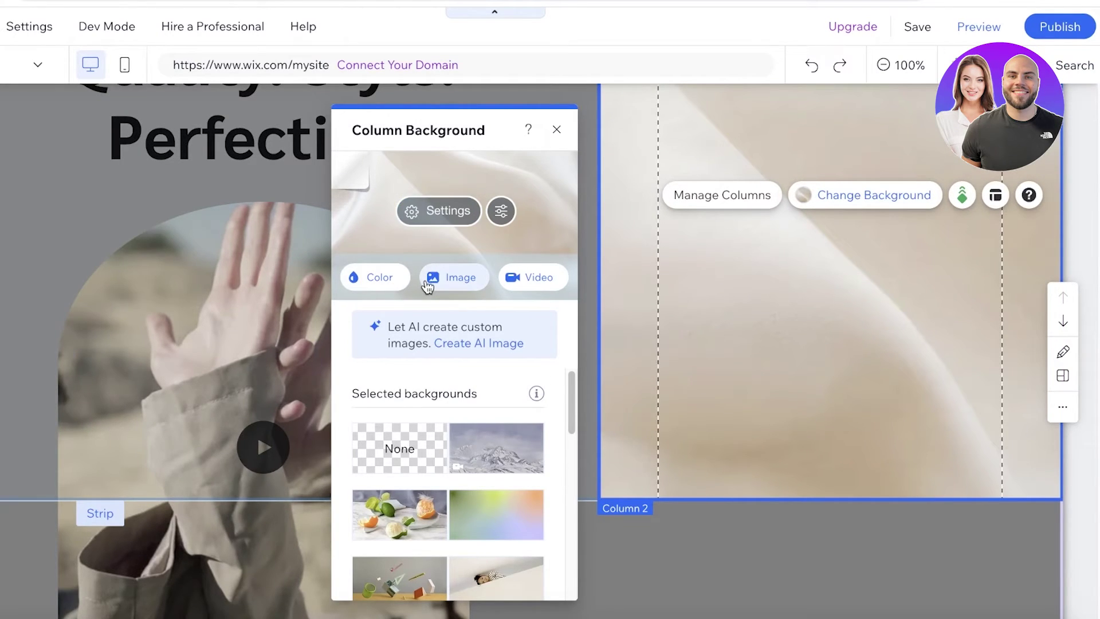
Step: Upload five photos from a Downloads folder on the computer into Site Files
click(456, 277)
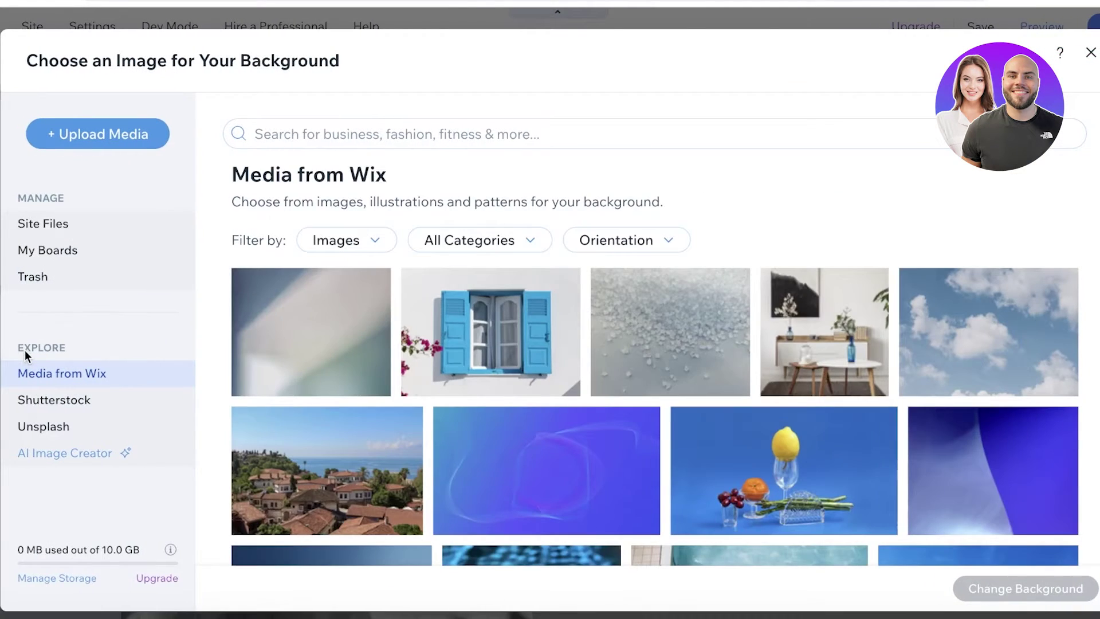
click(45, 259)
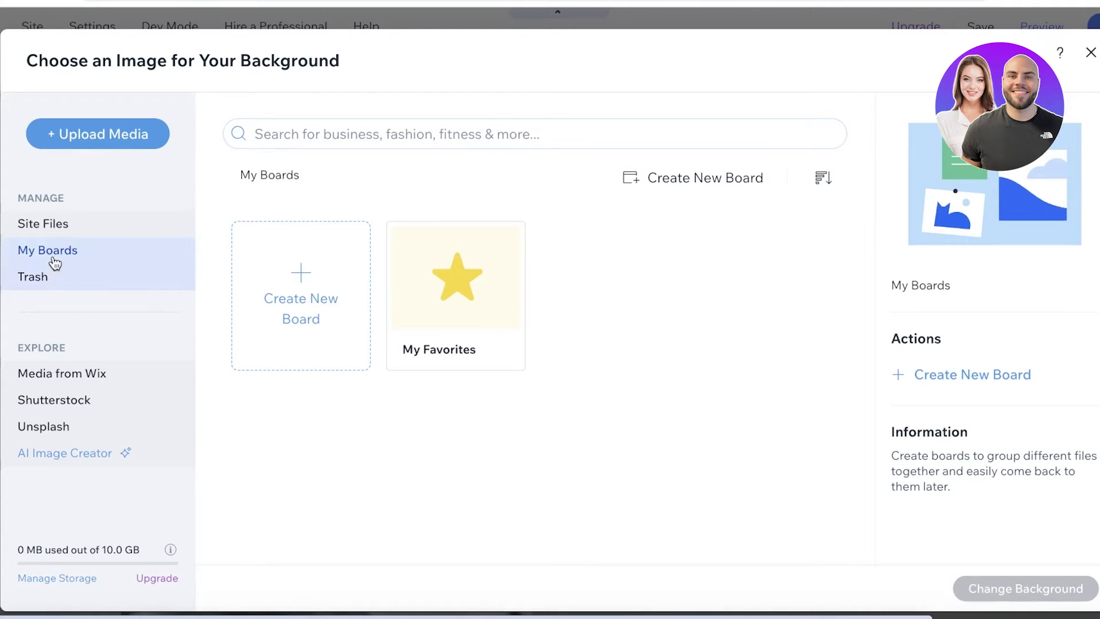
click(55, 236)
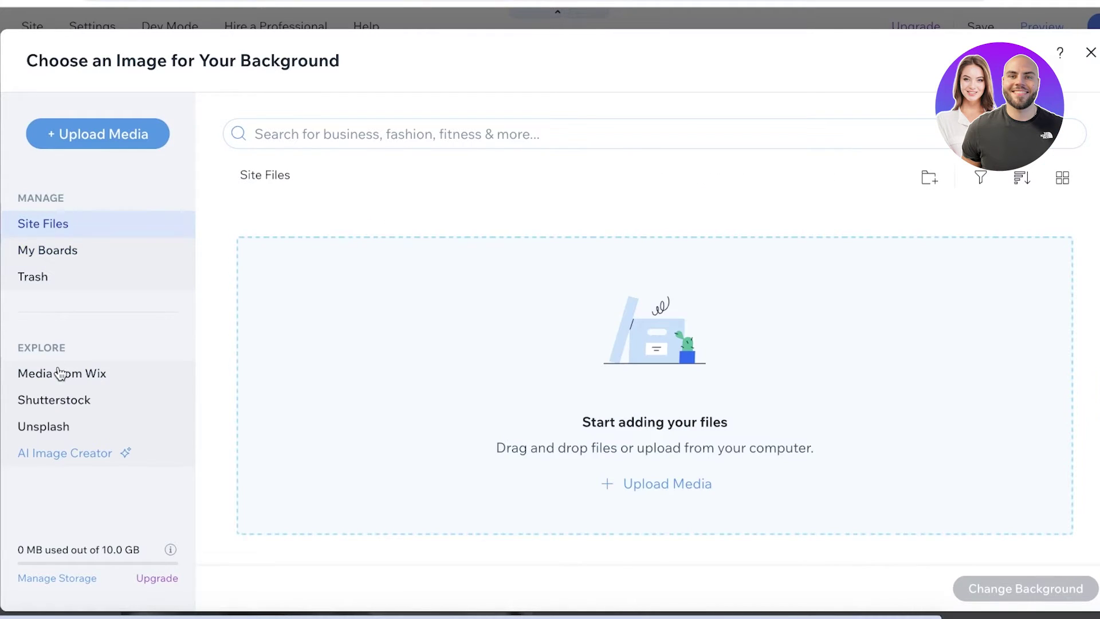
click(72, 149)
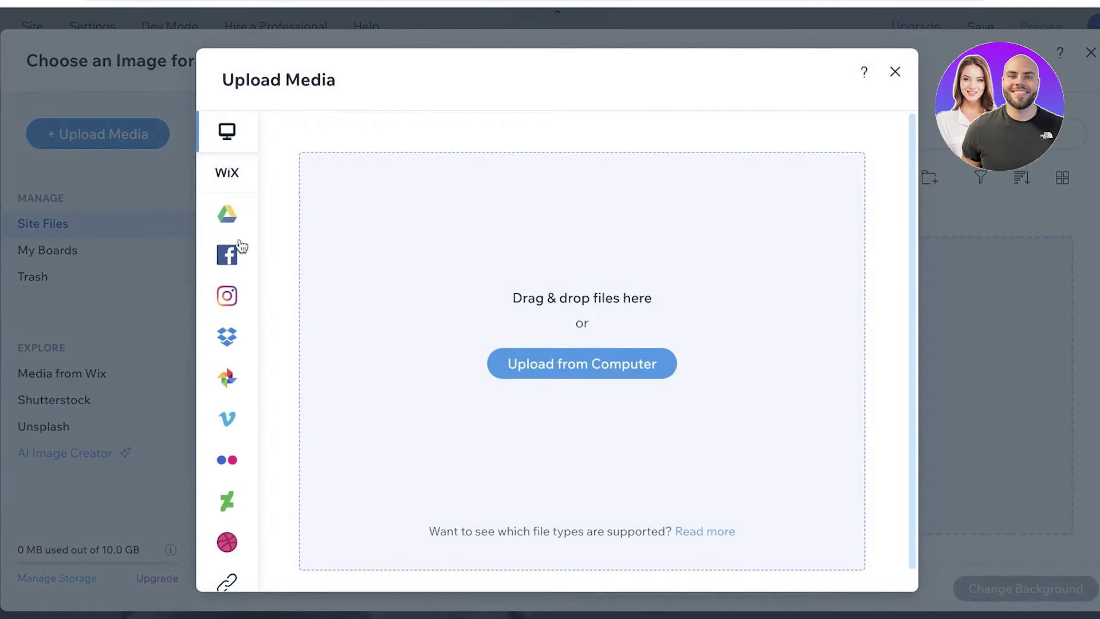
click(509, 363)
scroll(373, 344, down, 5)
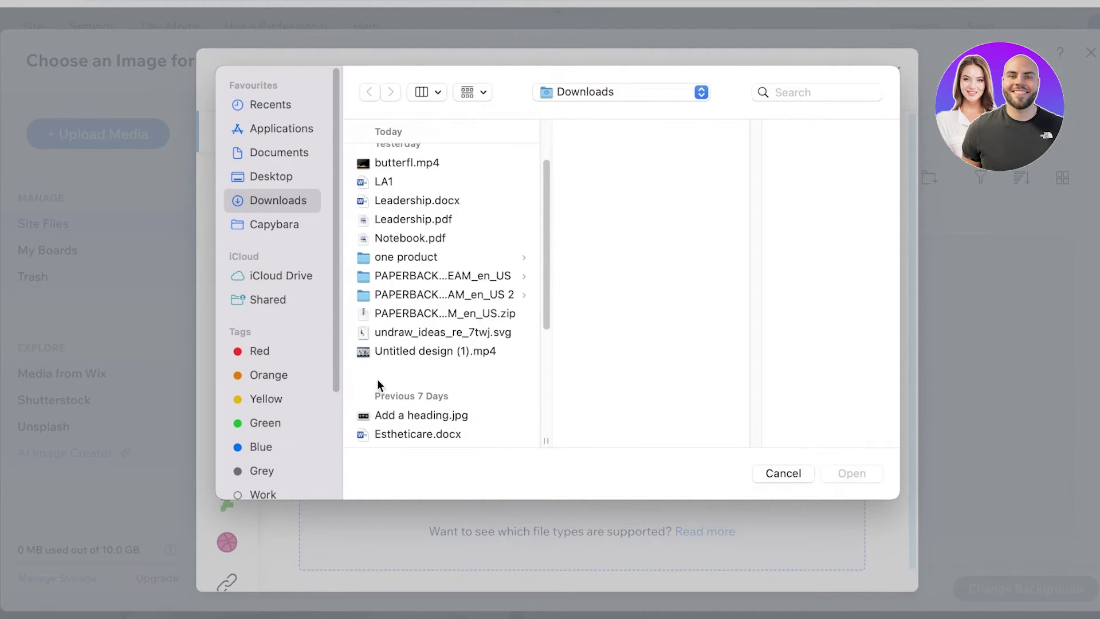
click(270, 224)
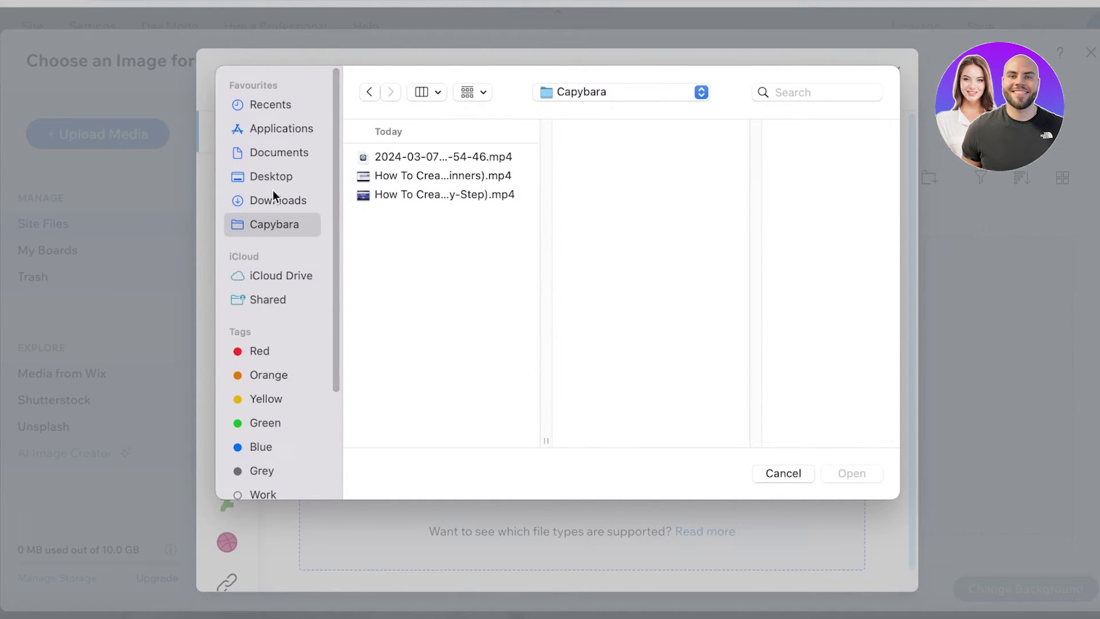
click(257, 200)
scroll(487, 334, down, 10)
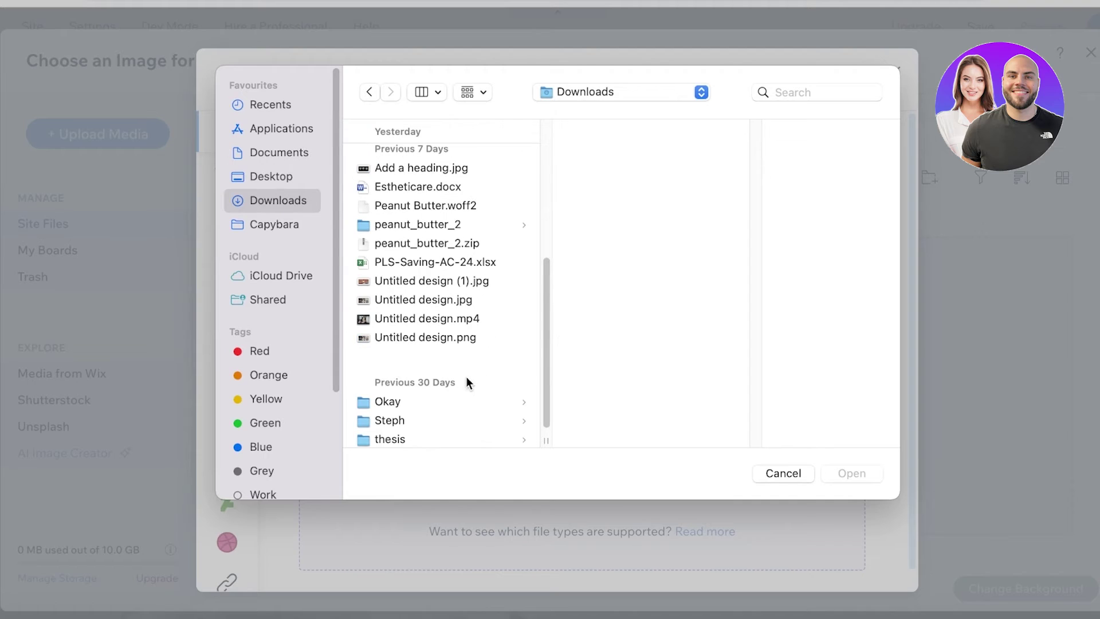
scroll(338, 378, down, 5)
click(388, 419)
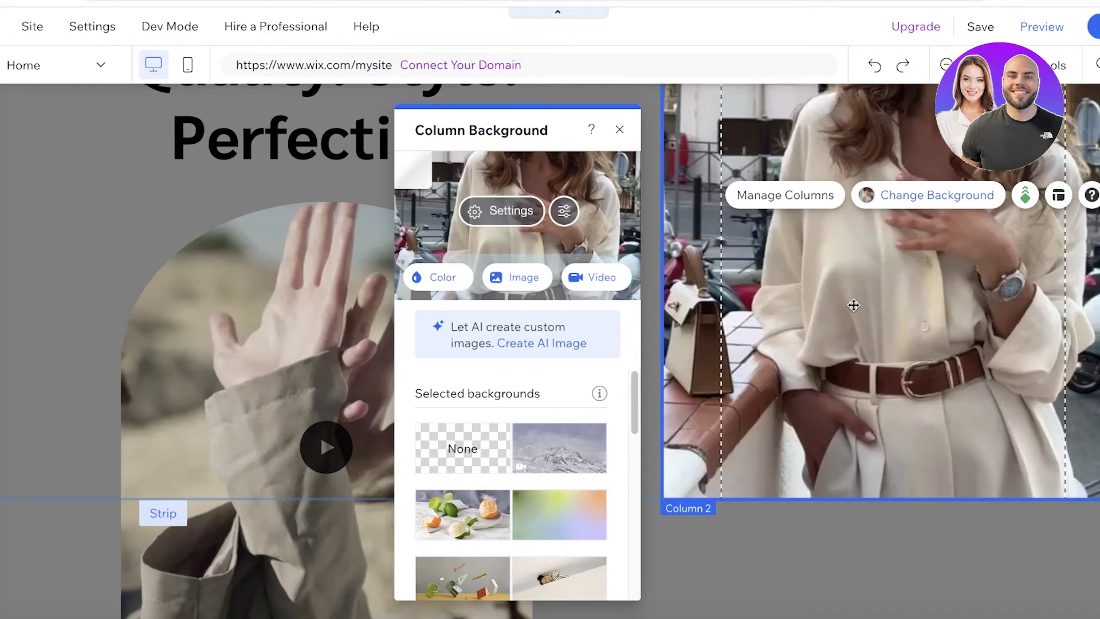
Step: Delete the arched VideoBox from the hero's left column, then select the whole strip
scroll(854, 305, up, 5)
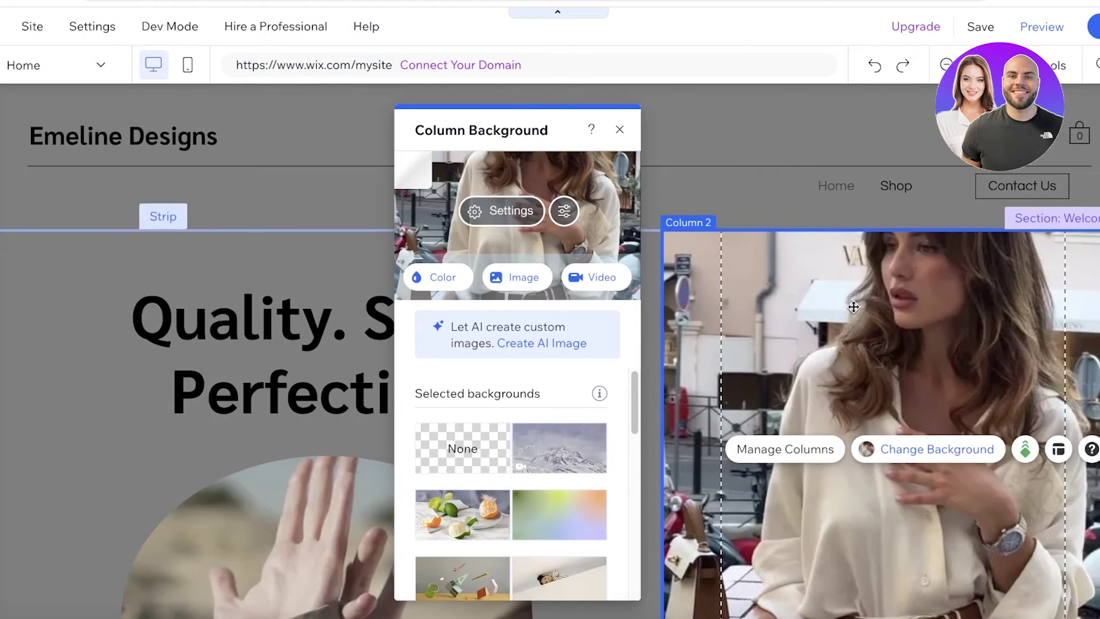
scroll(854, 305, down, 1)
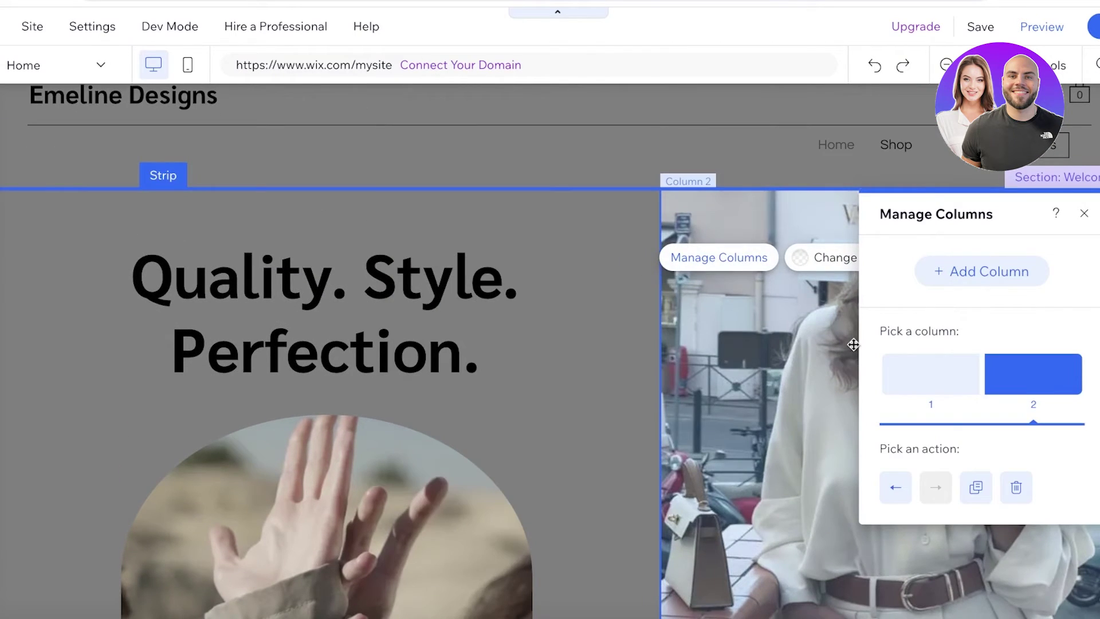
scroll(854, 344, down, 1)
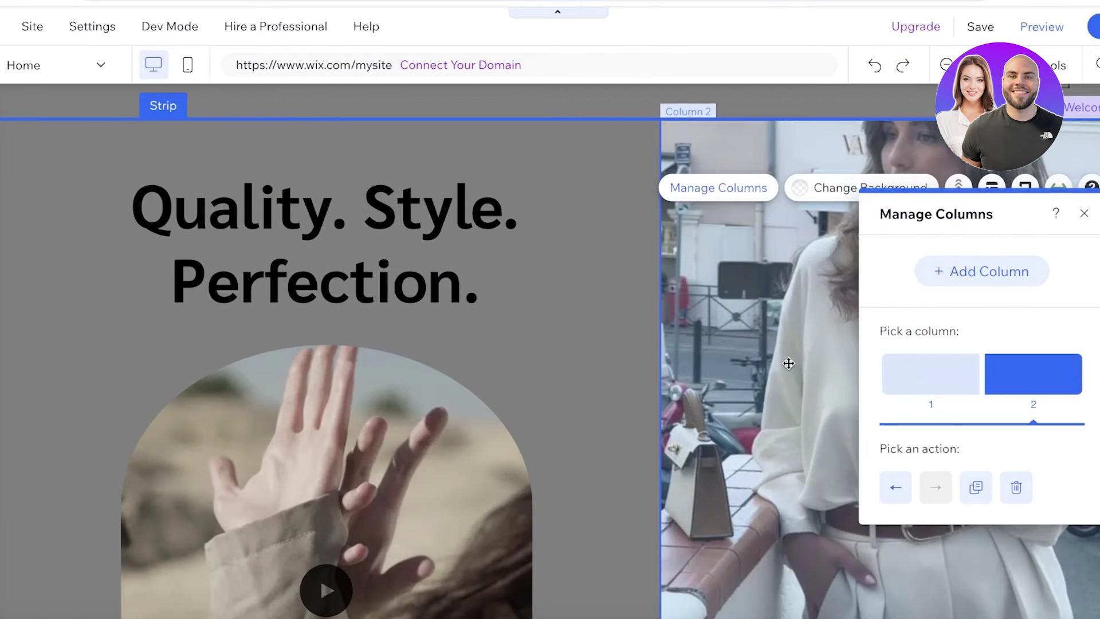
scroll(430, 302, down, 4)
click(424, 289)
scroll(343, 264, down, 3)
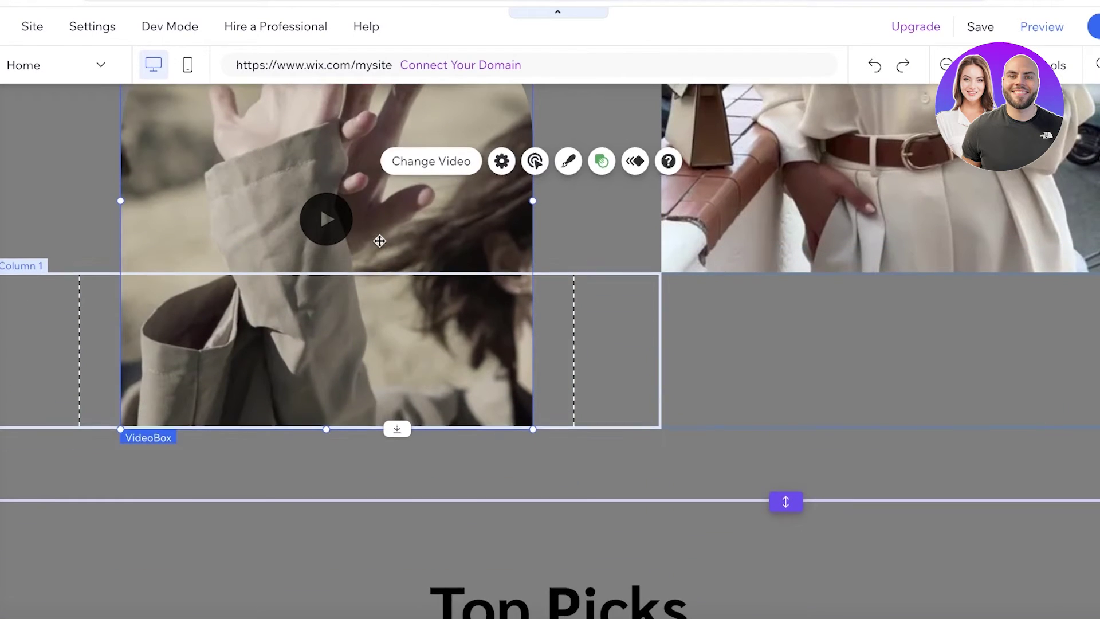
scroll(343, 246, up, 1)
click(326, 251)
scroll(329, 167, up, 1)
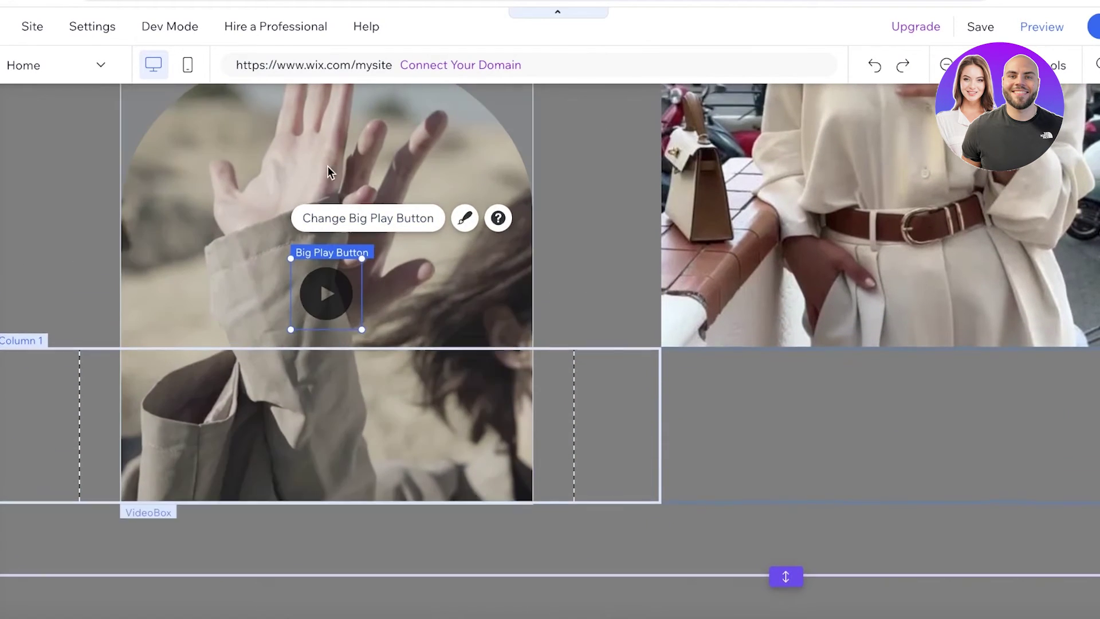
click(329, 166)
scroll(329, 167, up, 1)
key(Delete)
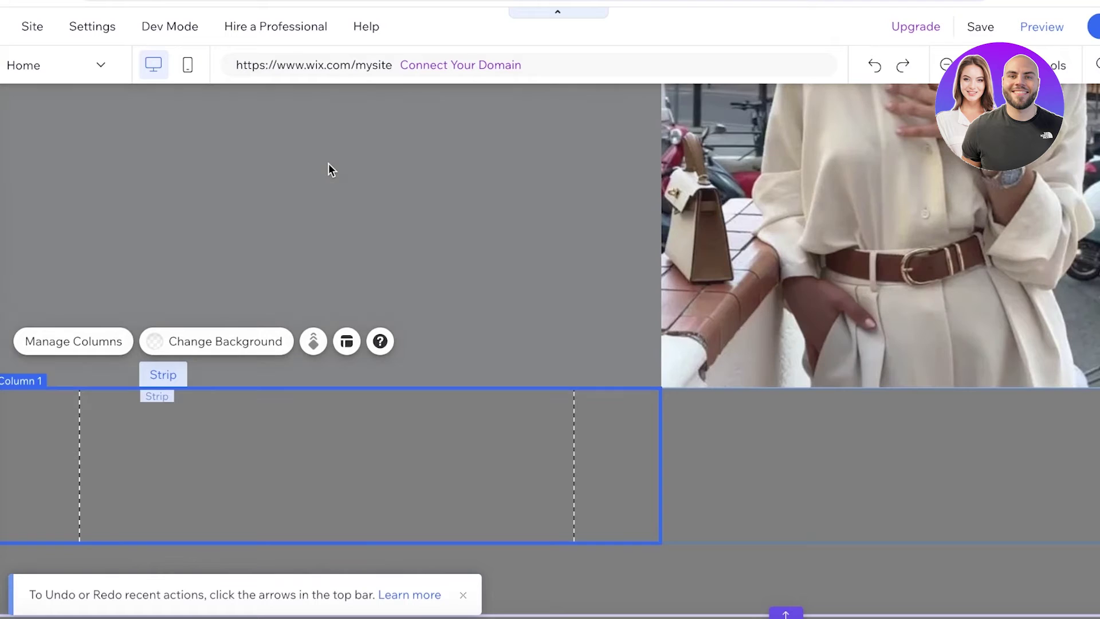
click(308, 457)
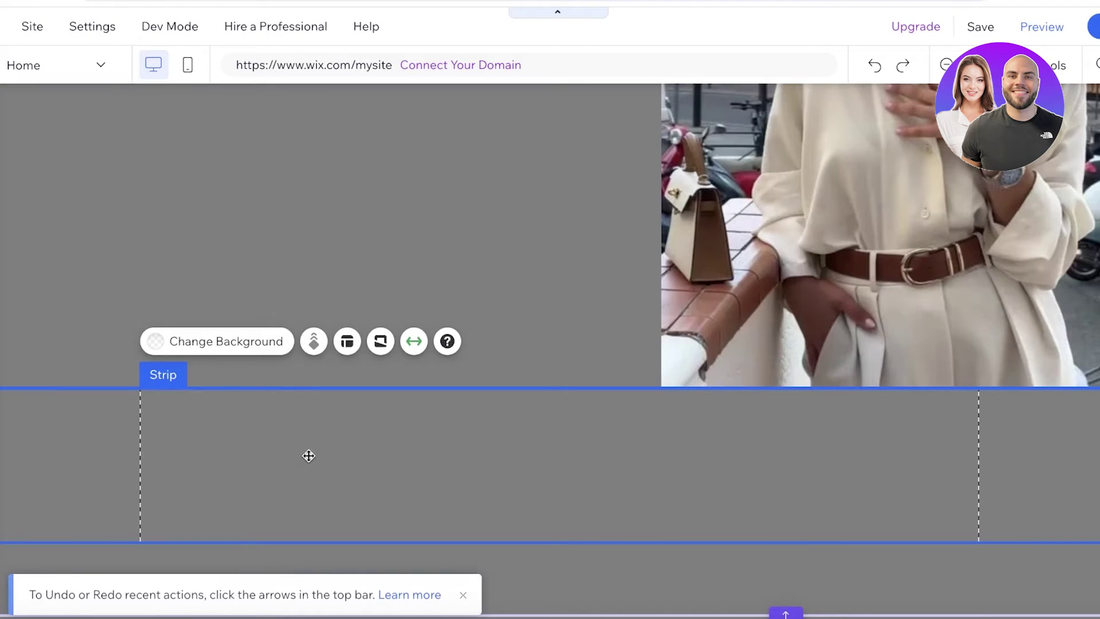
drag(308, 455, 312, 453)
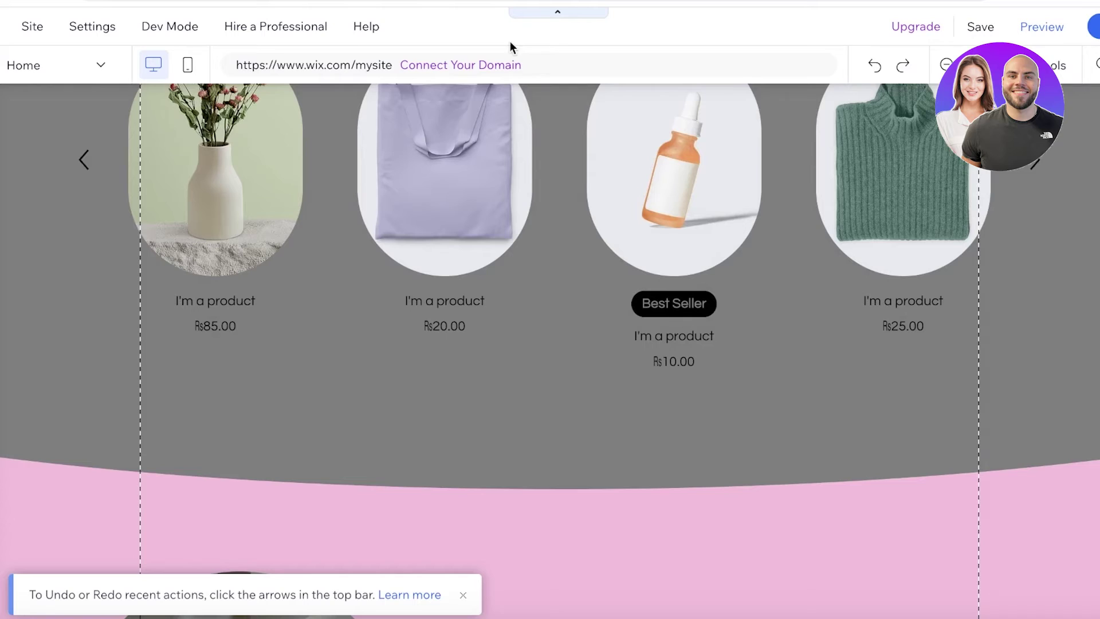
Step: Undo the accidental strip change and reduce the height of the Top Picks section
mouse_move(896, 58)
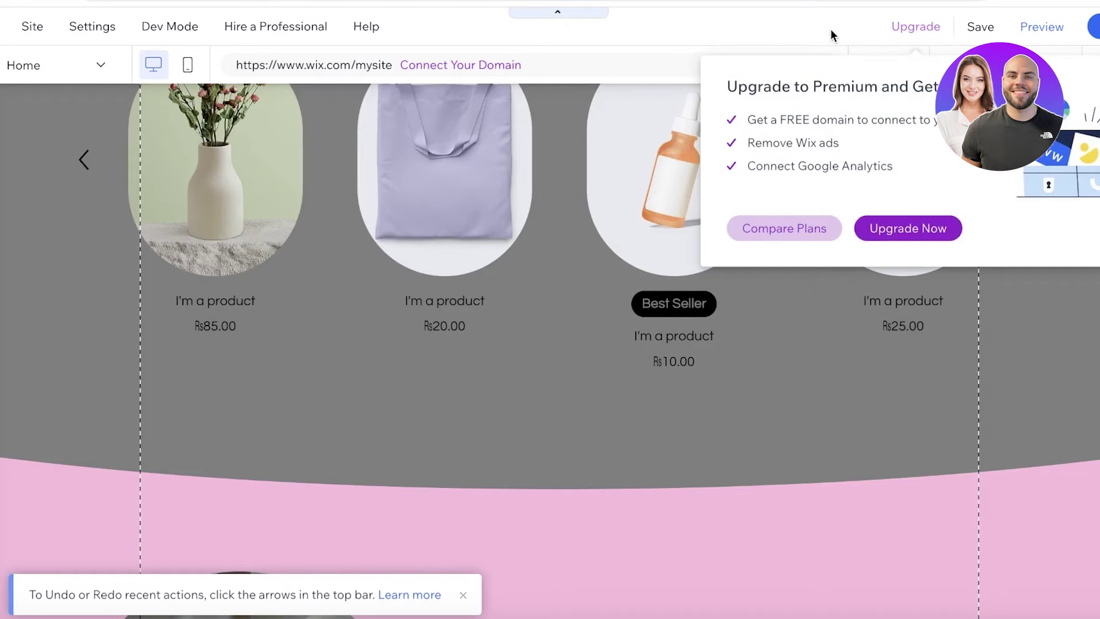
click(875, 65)
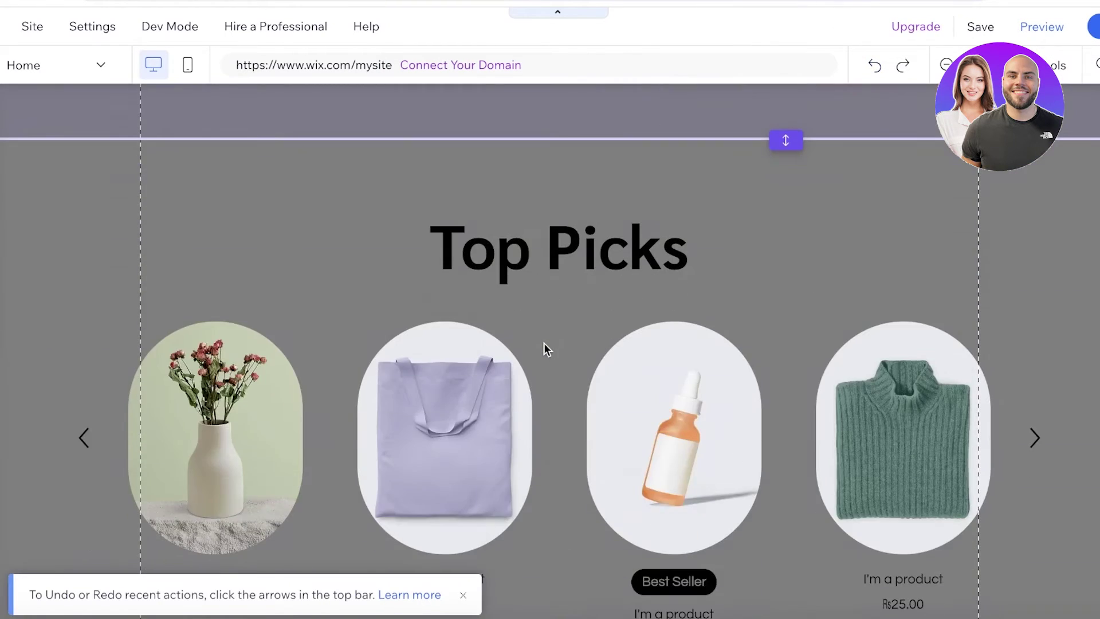
drag(786, 346, 815, 89)
Step: Delete the Limited Time Offer section from the home page
scroll(356, 313, down, 8)
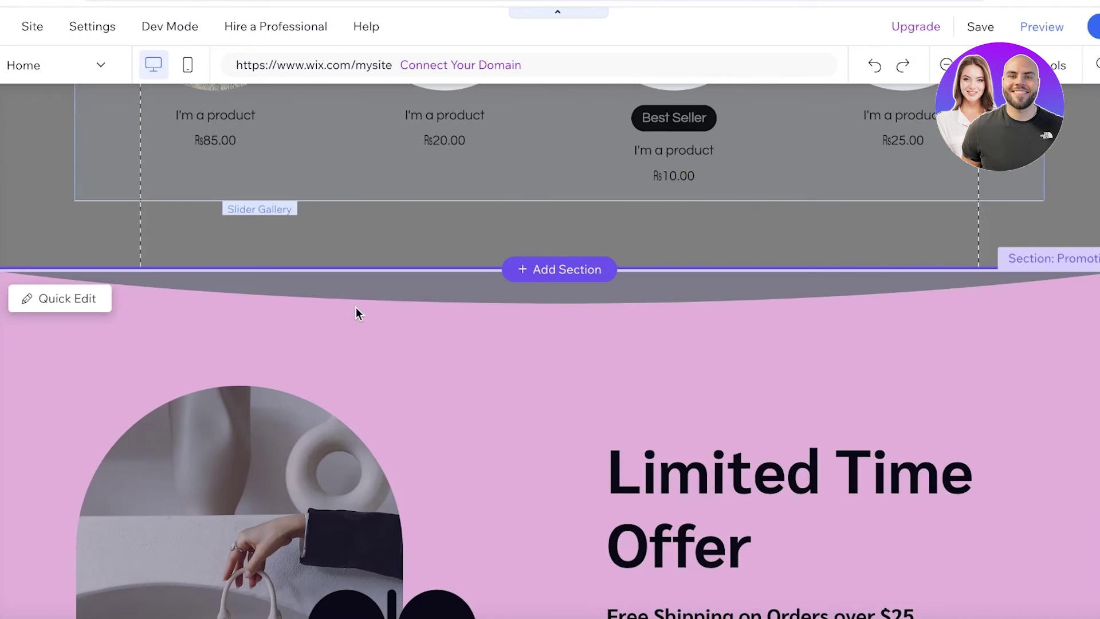
scroll(359, 315, down, 7)
scroll(394, 248, up, 4)
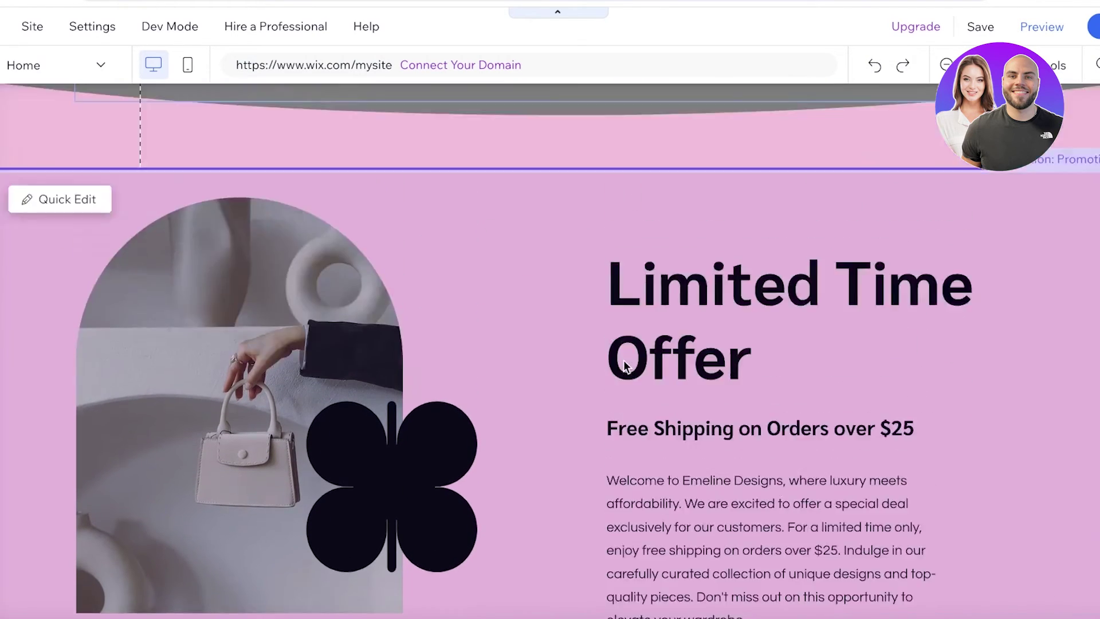
scroll(626, 367, down, 4)
right_click(934, 154)
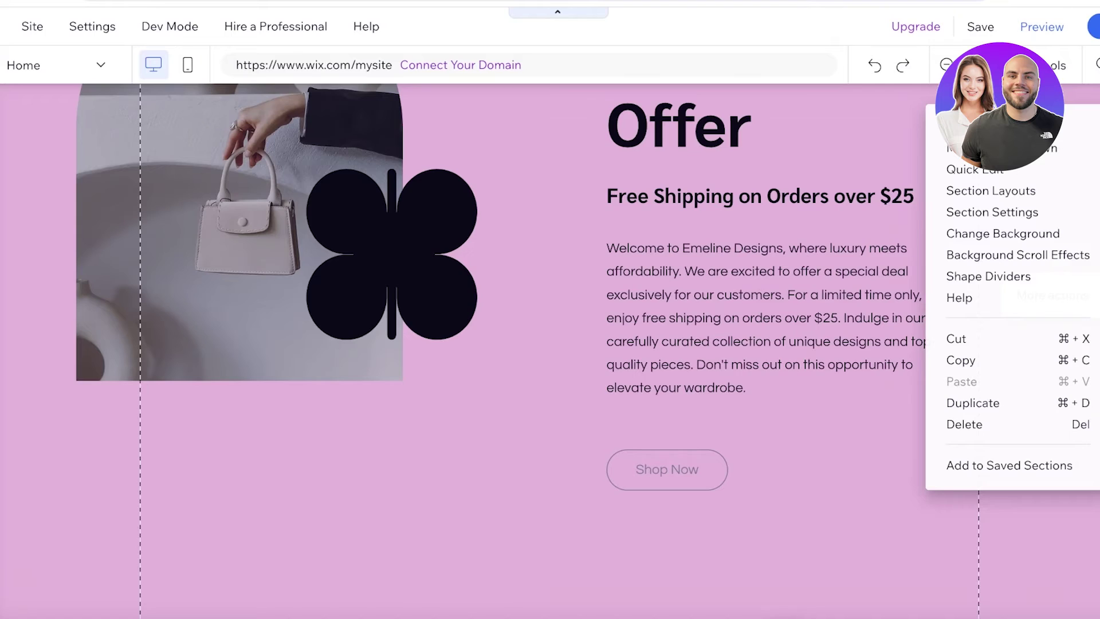
click(990, 423)
Step: Scroll through the remaining page, selecting the Our Story paragraph along the way
scroll(630, 230, up, 8)
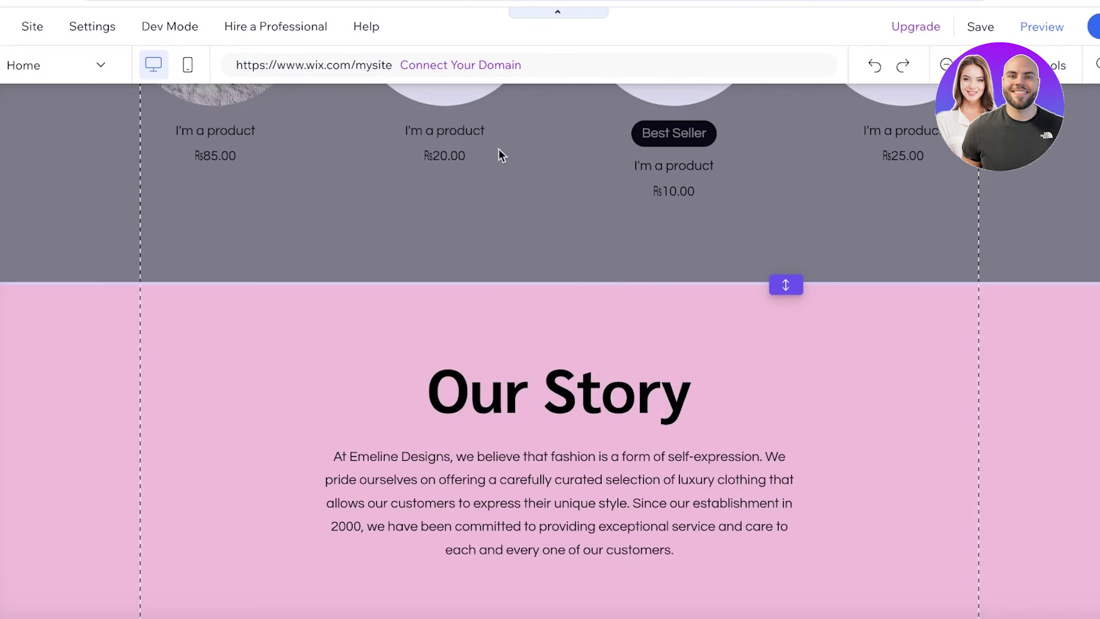
scroll(657, 289, down, 8)
scroll(545, 277, up, 4)
click(445, 247)
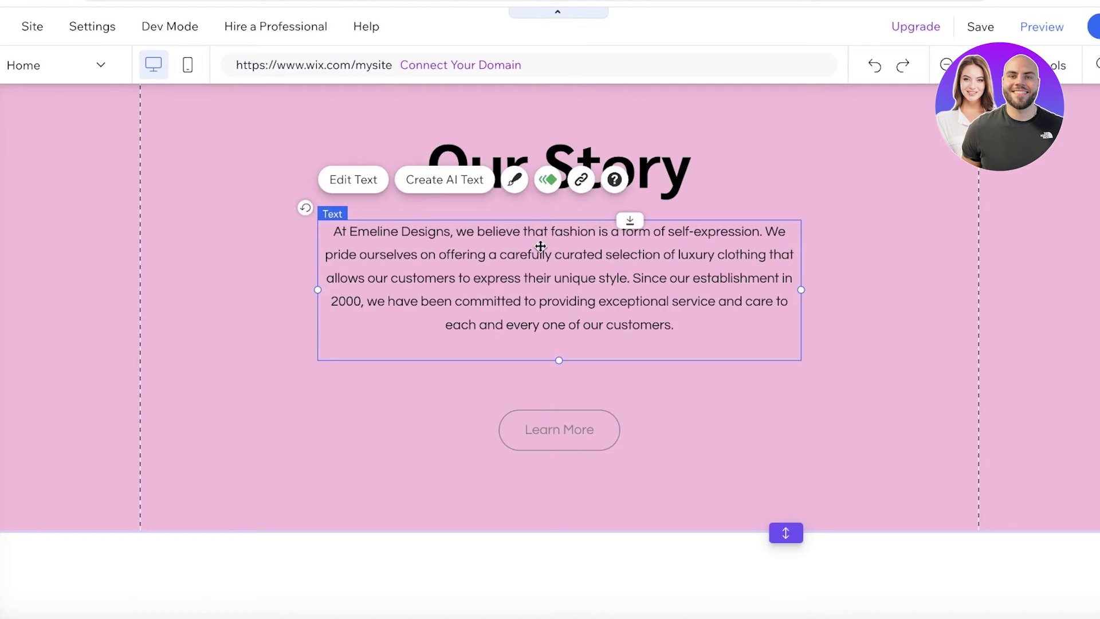
scroll(539, 255, down, 20)
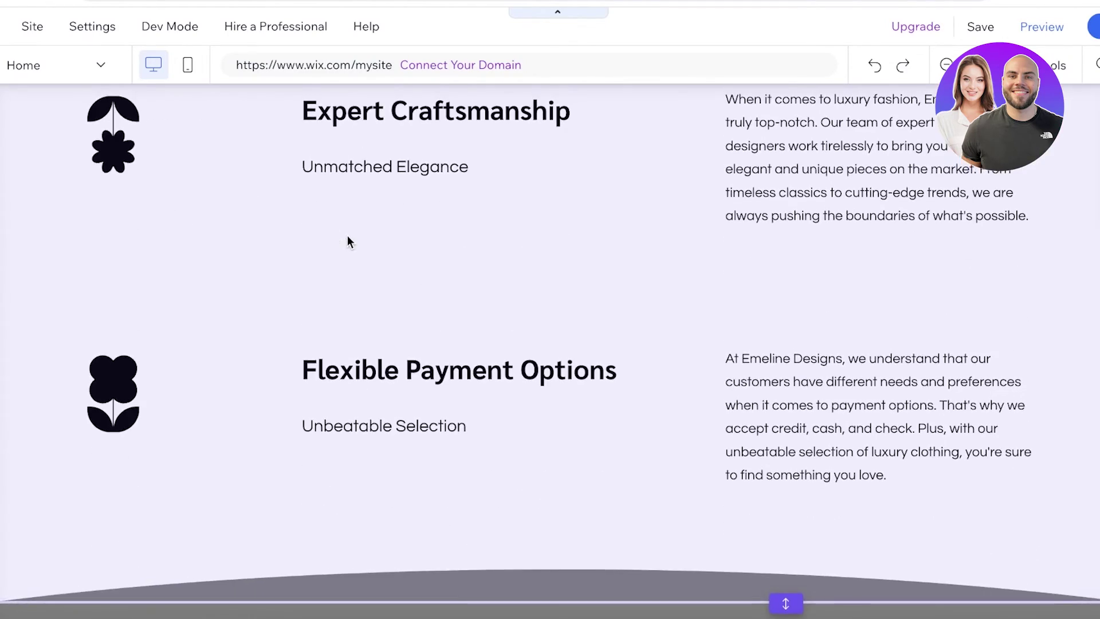
scroll(348, 236, down, 10)
scroll(350, 238, up, 20)
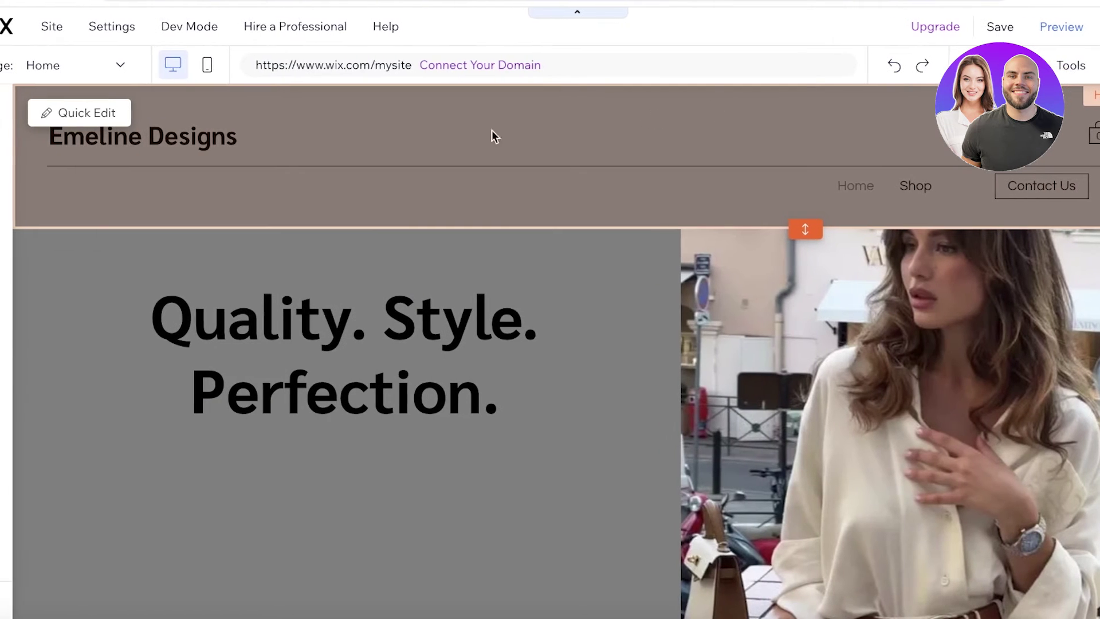
Step: Add a new blank page to the site menu from Site Pages and Menu
click(25, 211)
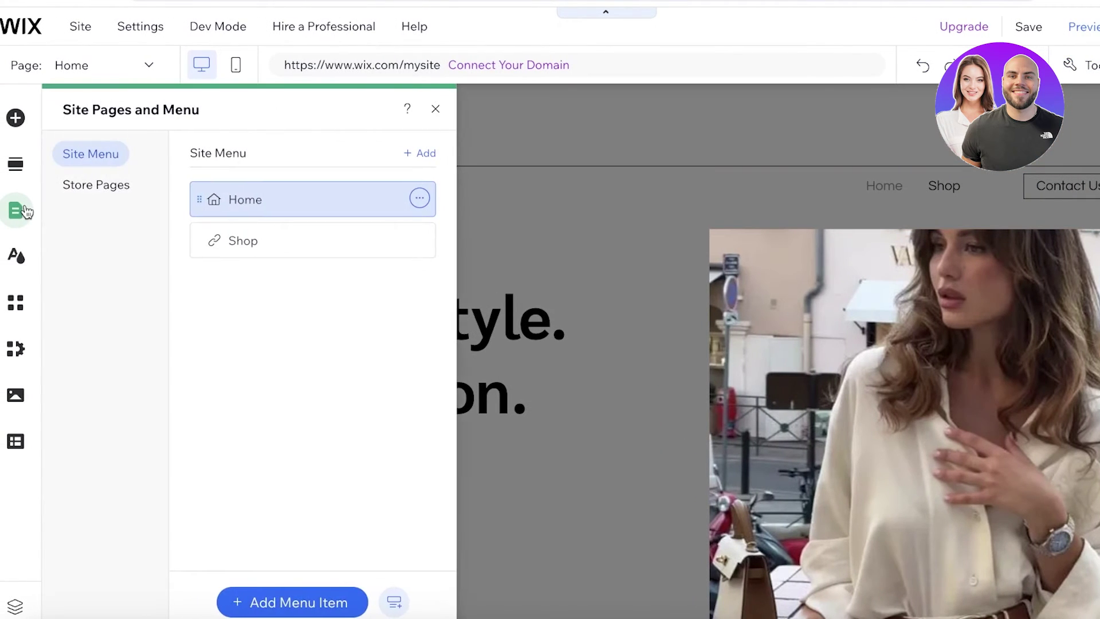
click(88, 188)
click(87, 156)
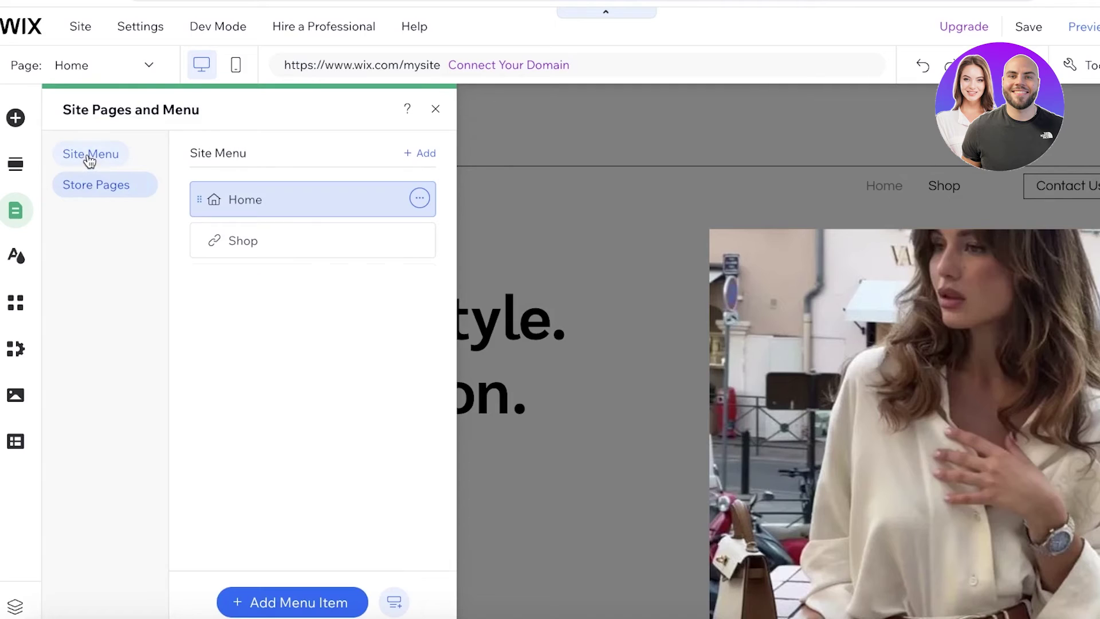
click(279, 602)
click(414, 466)
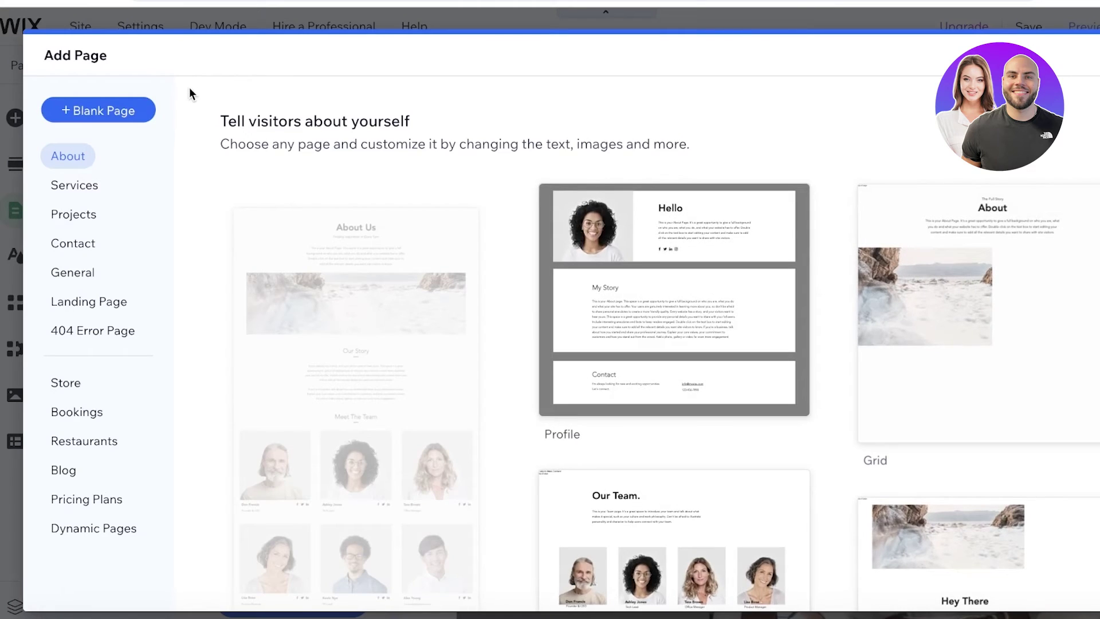
click(119, 116)
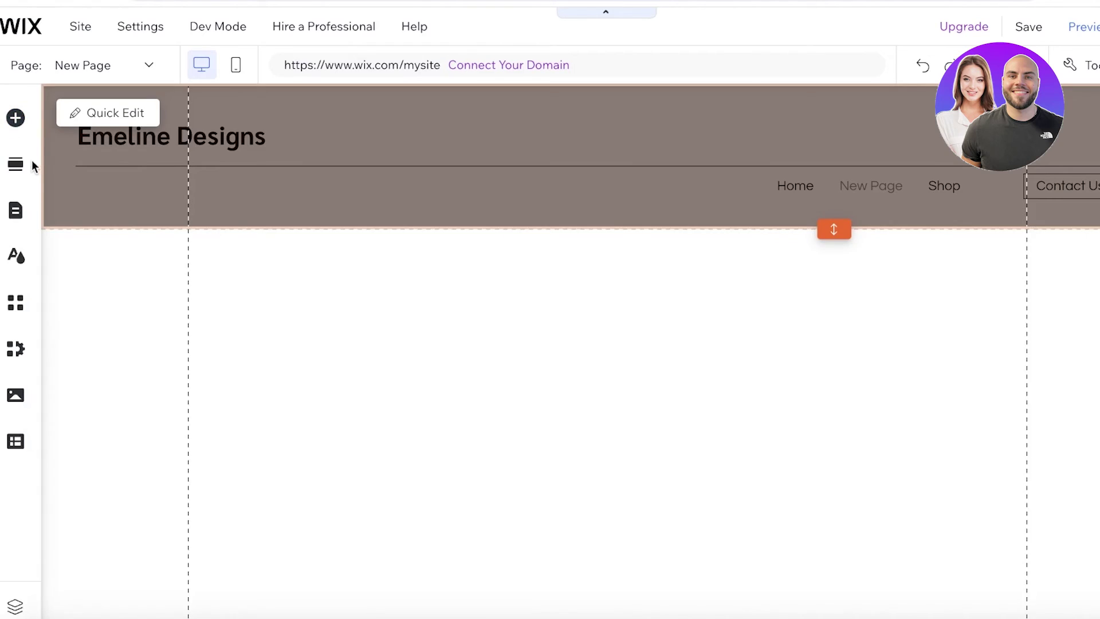
click(16, 165)
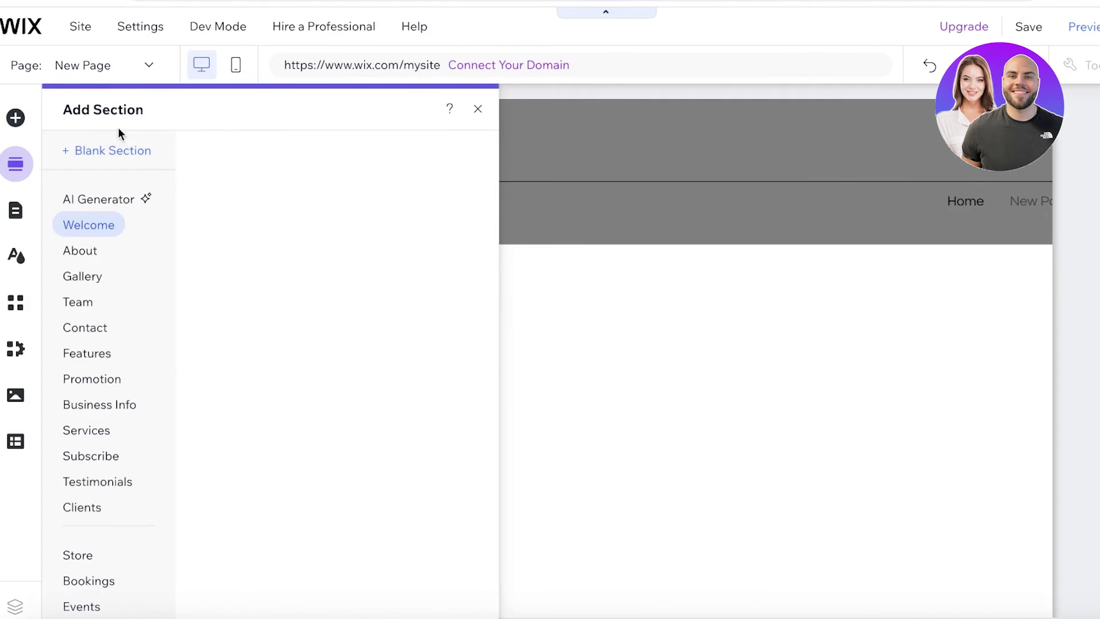
click(16, 211)
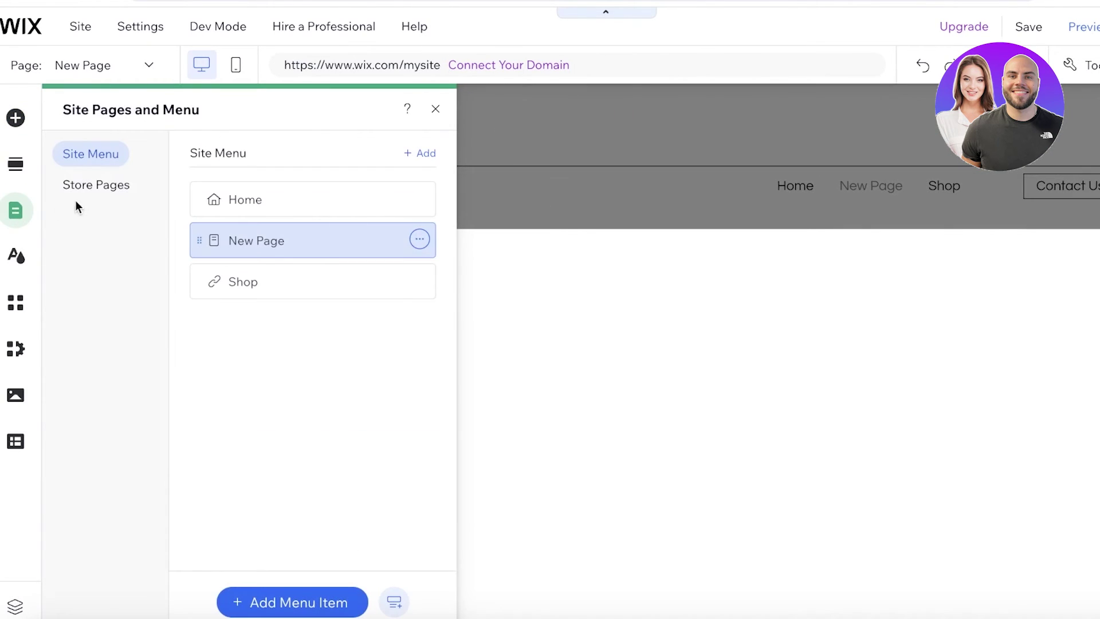
Step: Rename the new page to 'Runway'
click(420, 238)
click(479, 363)
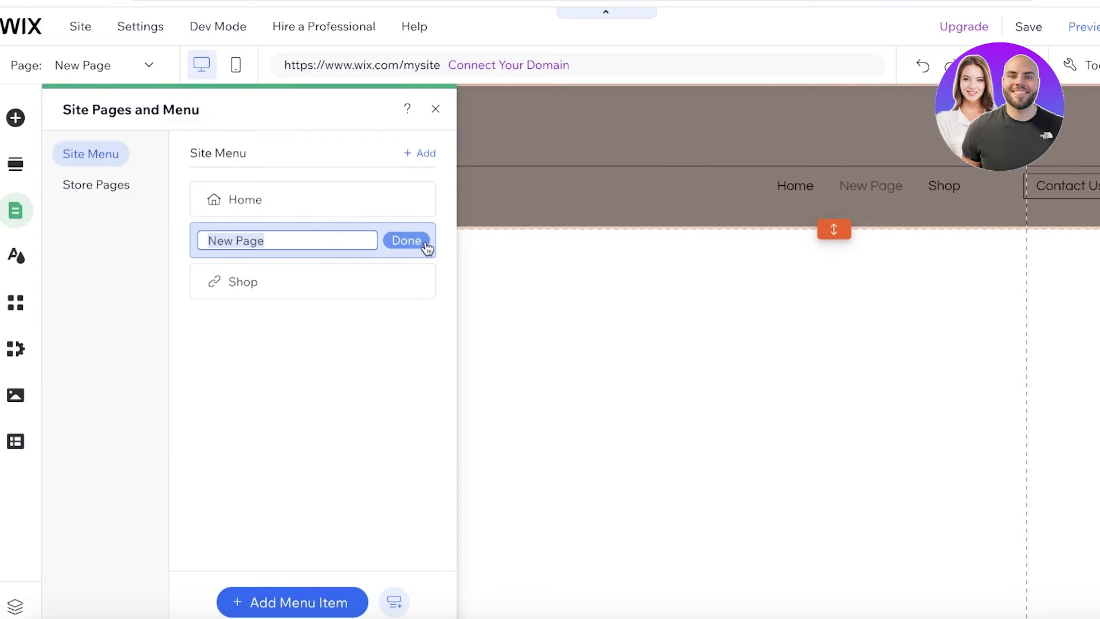
click(423, 240)
click(420, 241)
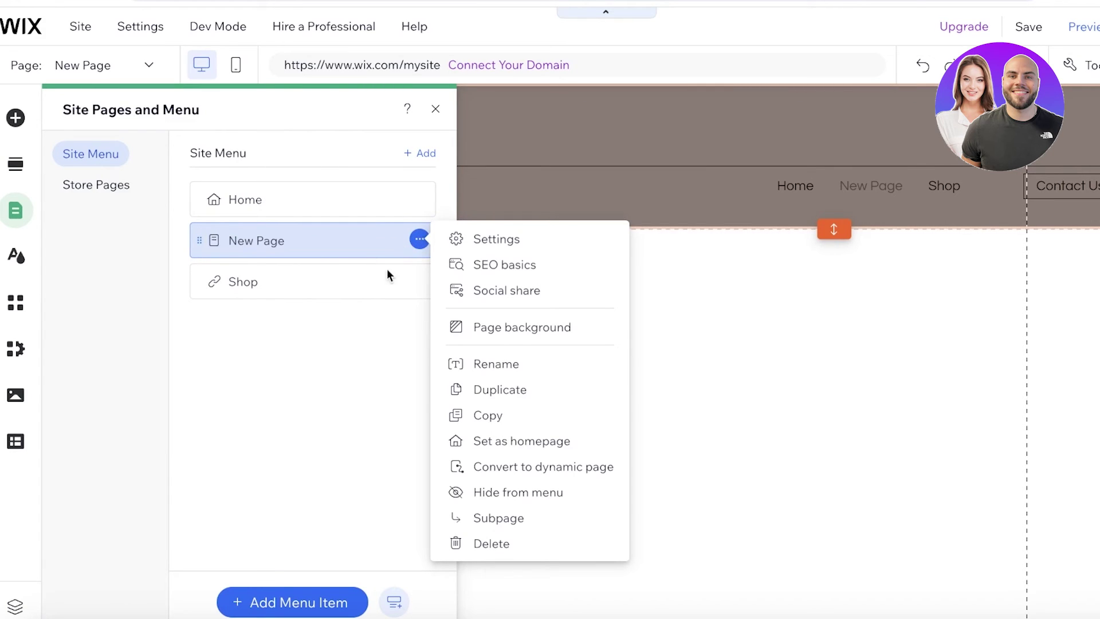
click(482, 365)
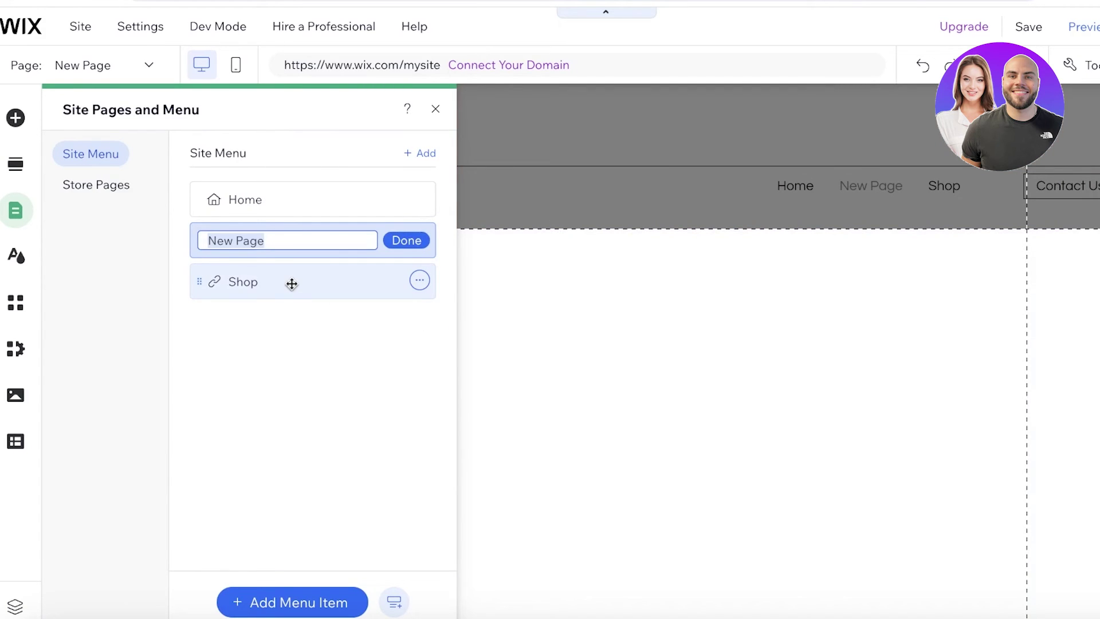
text(A)
key(BackSpace)
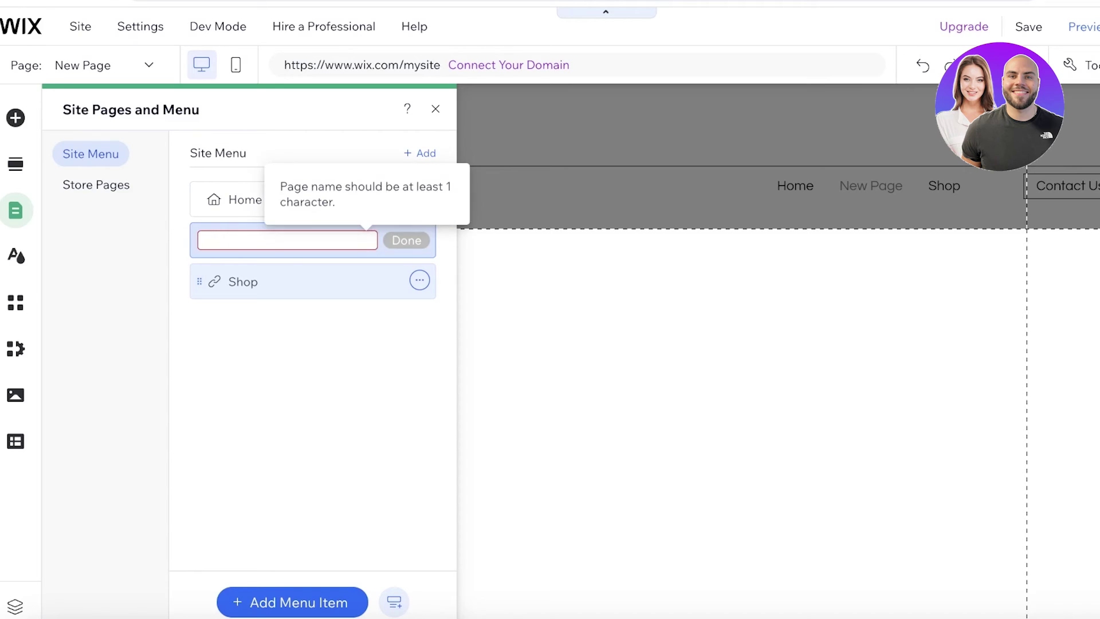
text(Runway)
click(403, 237)
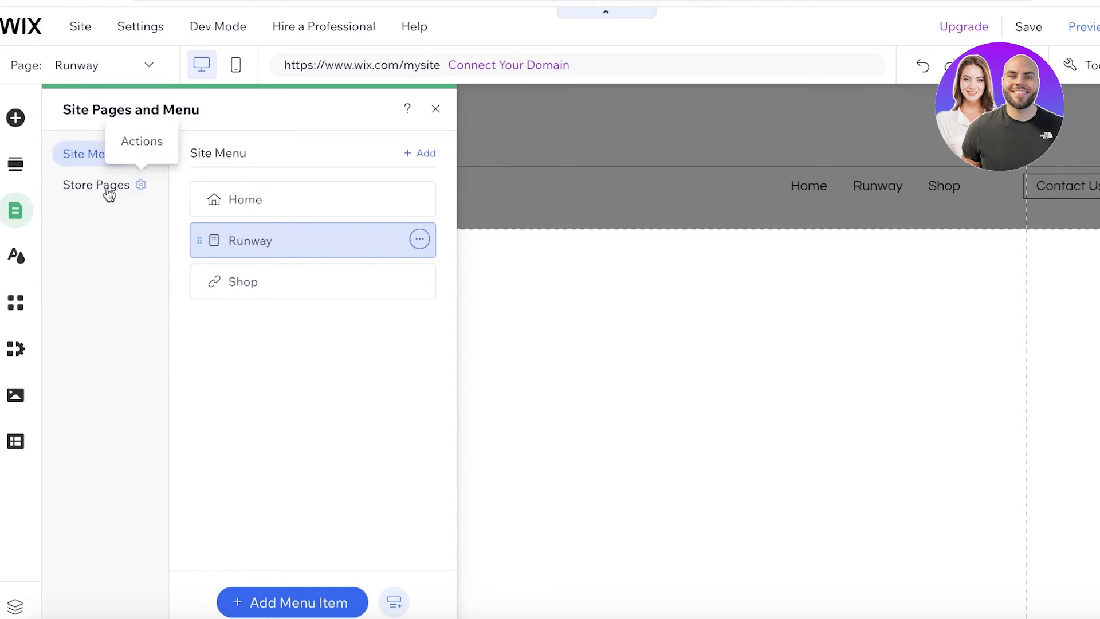
Step: Browse the Add Section choices for the Runway page and close them without adding anything
click(17, 165)
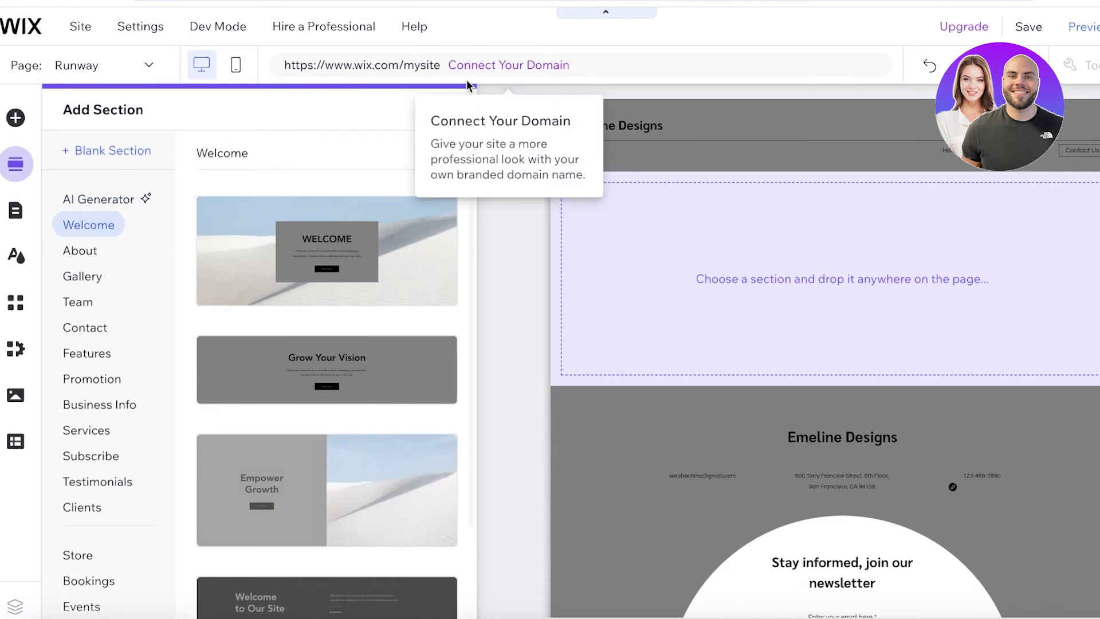
scroll(367, 343, down, 2)
scroll(360, 353, up, 2)
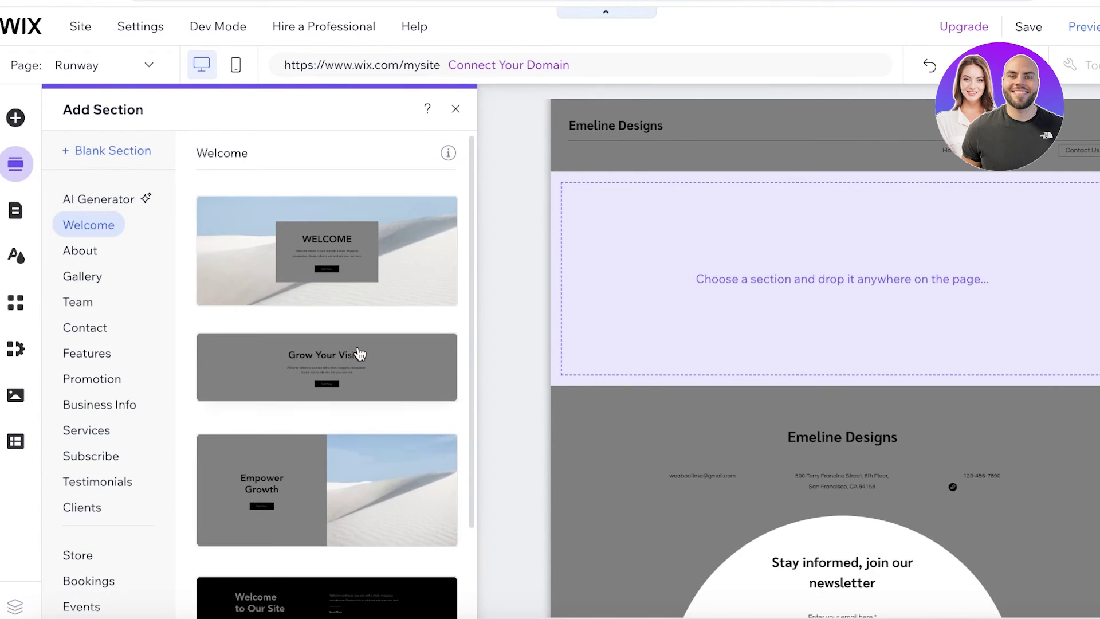
click(454, 109)
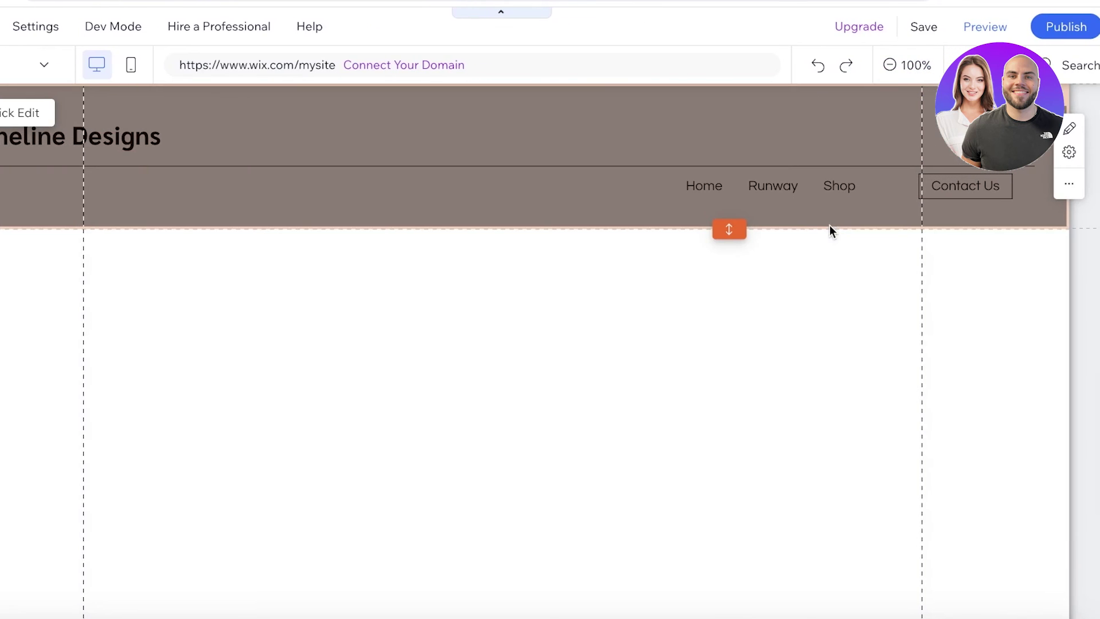
Step: Publish the site and scroll through the live Emeline Designs pages in the browser
click(1058, 28)
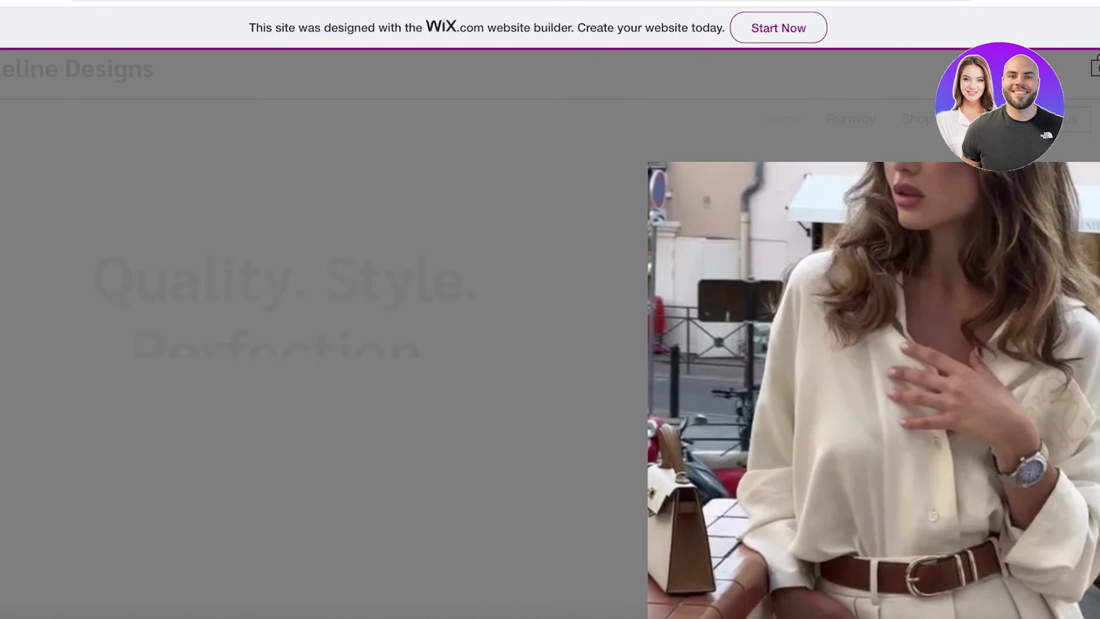
scroll(550, 332, down, 5)
scroll(550, 310, down, 5)
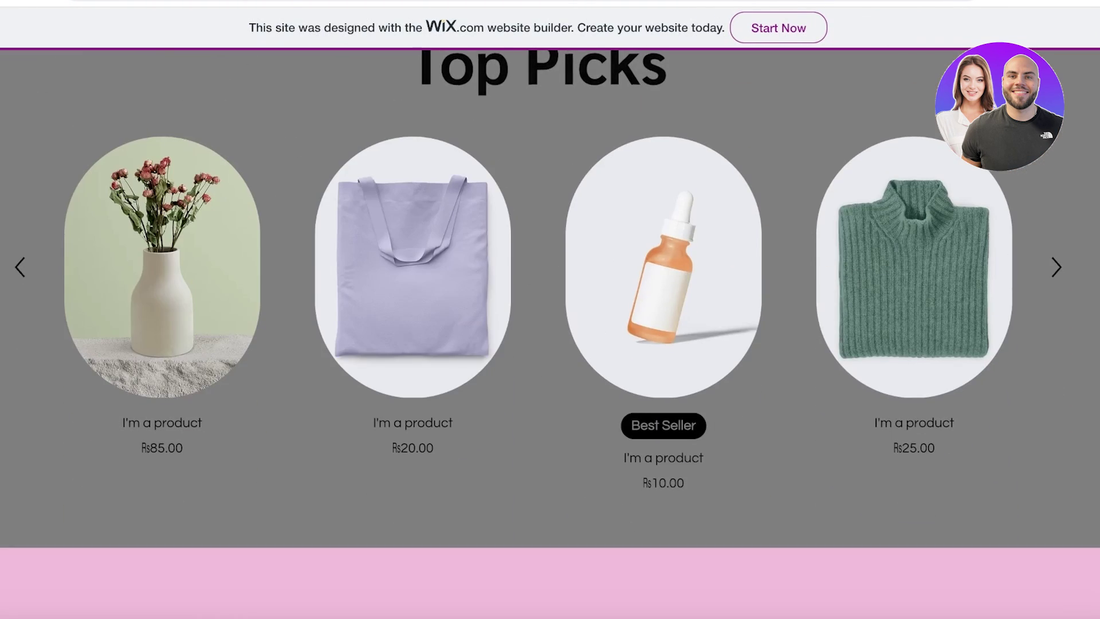
scroll(229, 125, down, 5)
scroll(535, 253, down, 10)
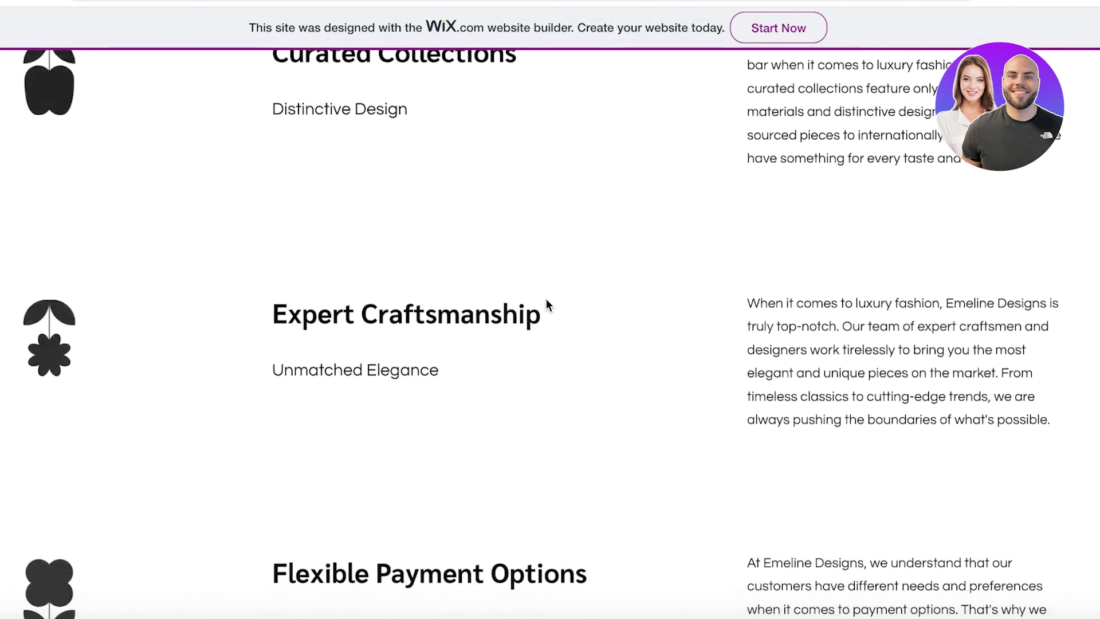
scroll(546, 304, down, 8)
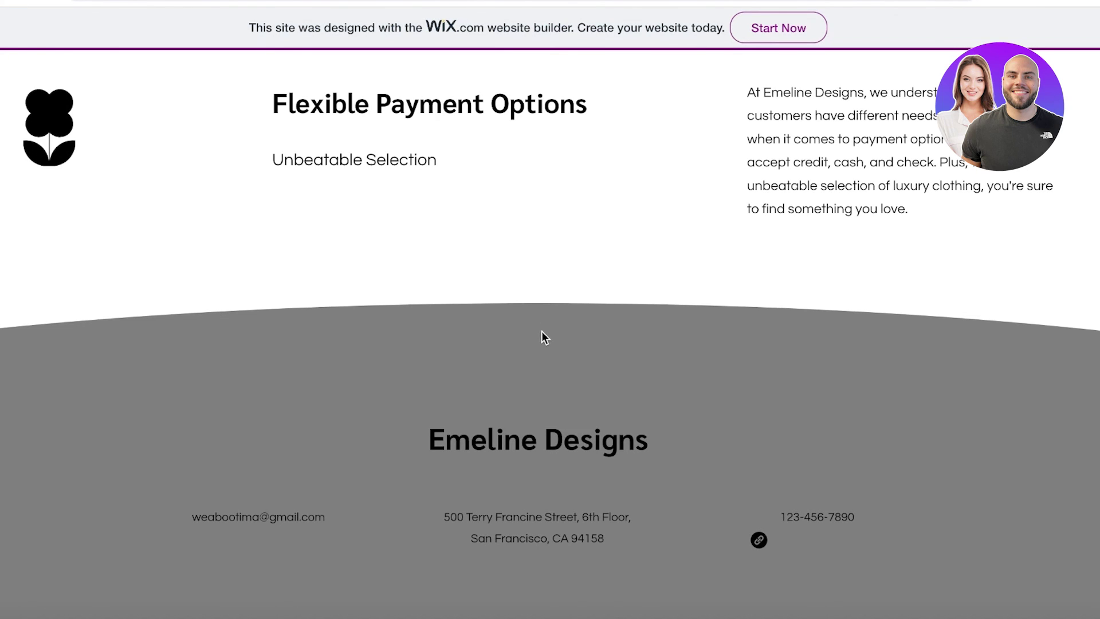
scroll(542, 333, up, 20)
scroll(601, 322, up, 8)
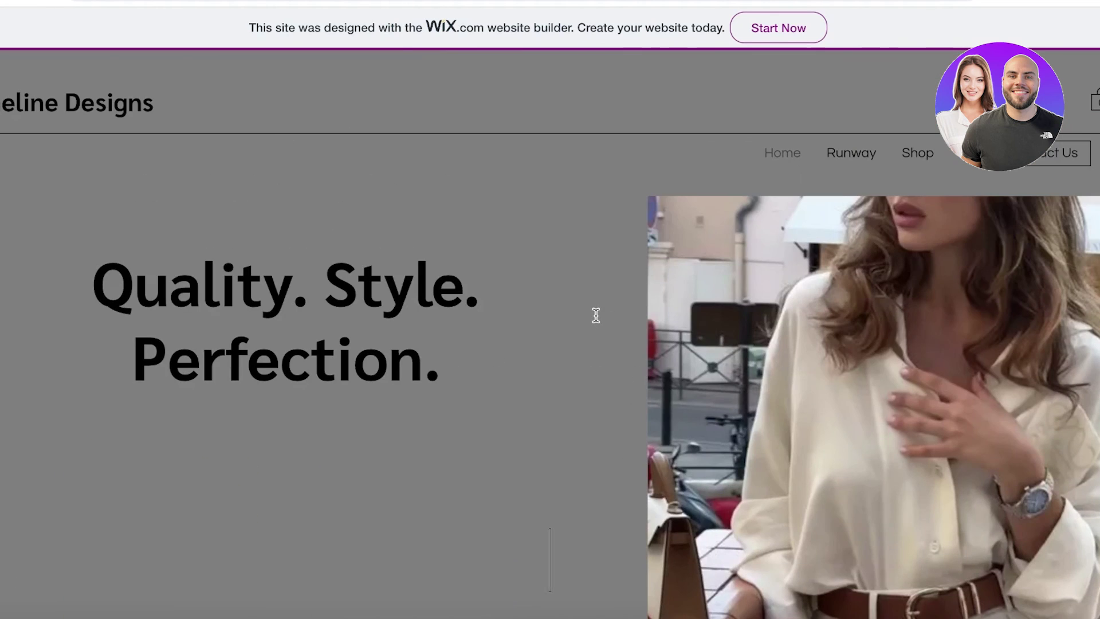
scroll(596, 315, down, 4)
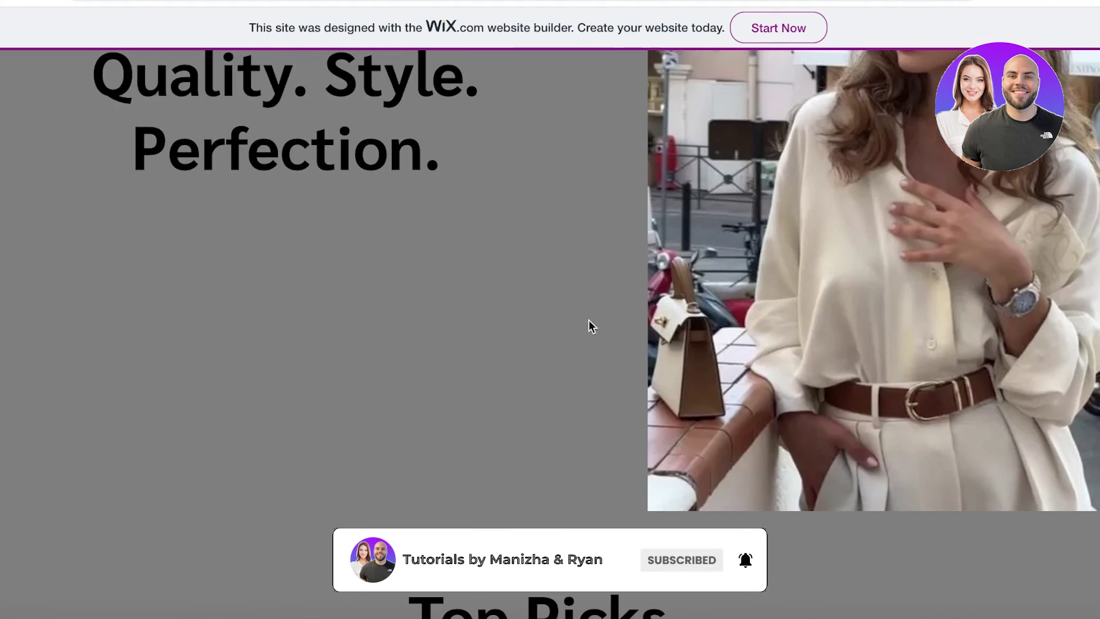
scroll(574, 330, up, 2)
scroll(547, 344, up, 2)
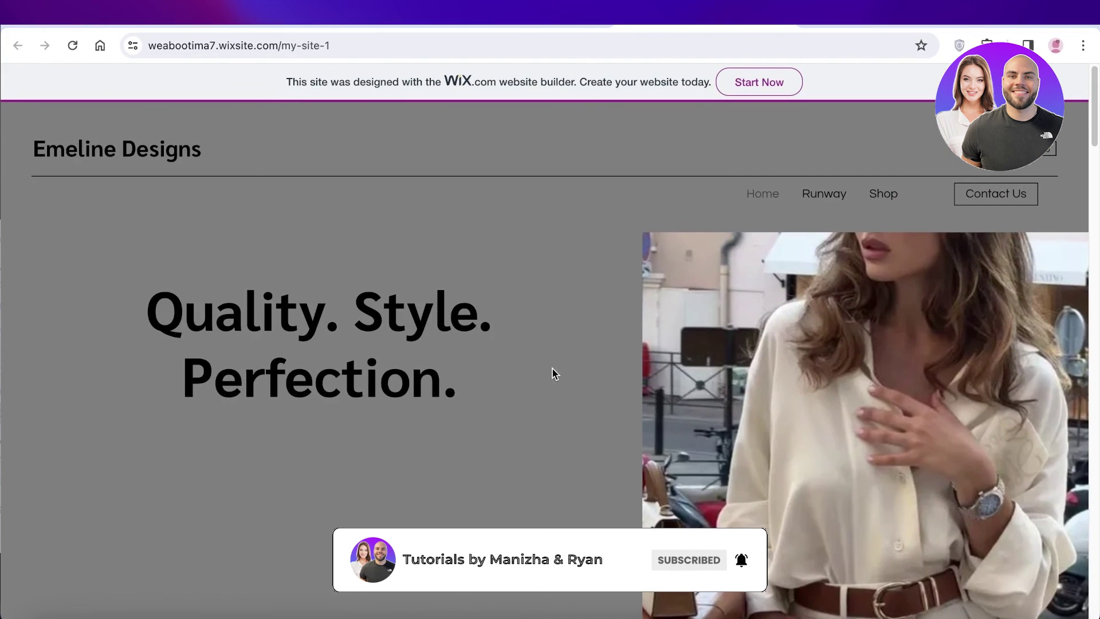